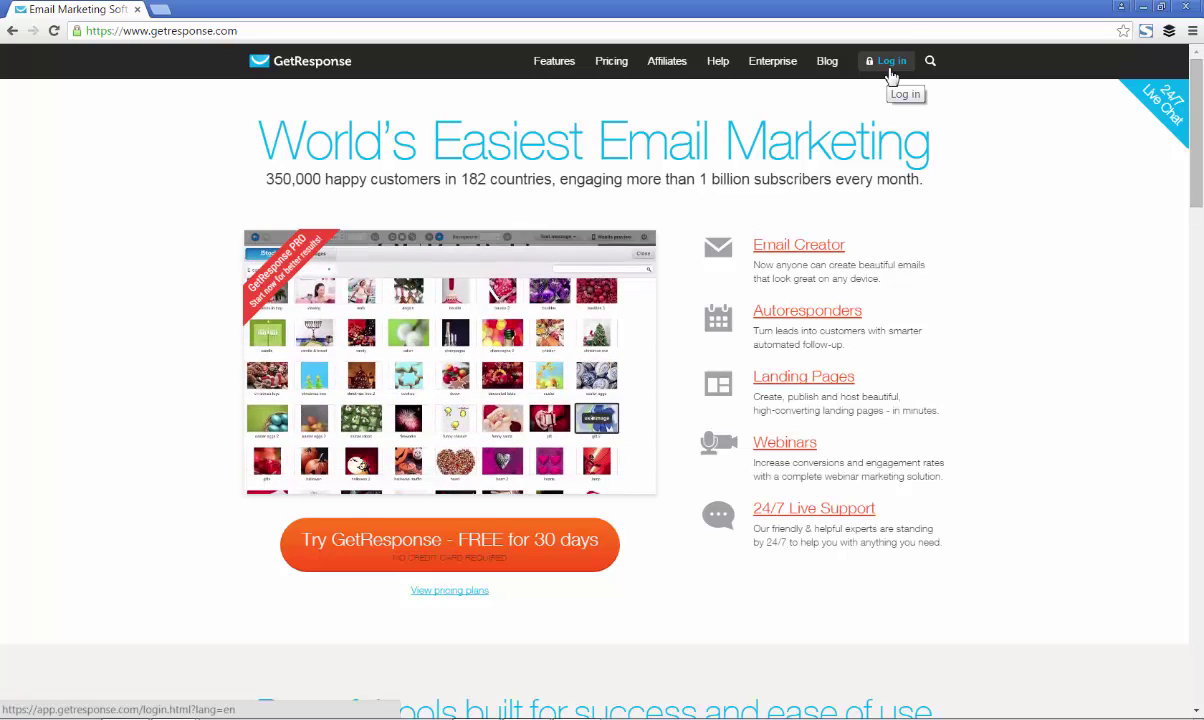
# Step: Log in to GetResponse with the saved credentials and close the 'Get started in 3 easy steps' popup
pyautogui.click(889, 72)
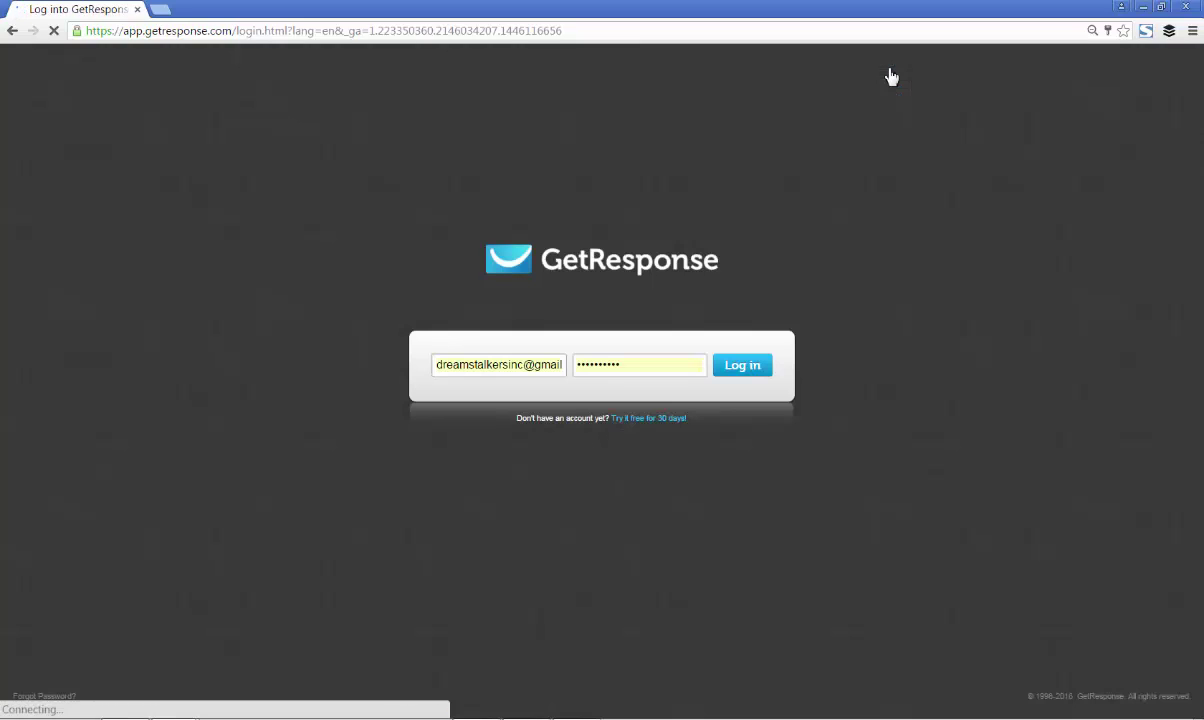
pyautogui.click(744, 368)
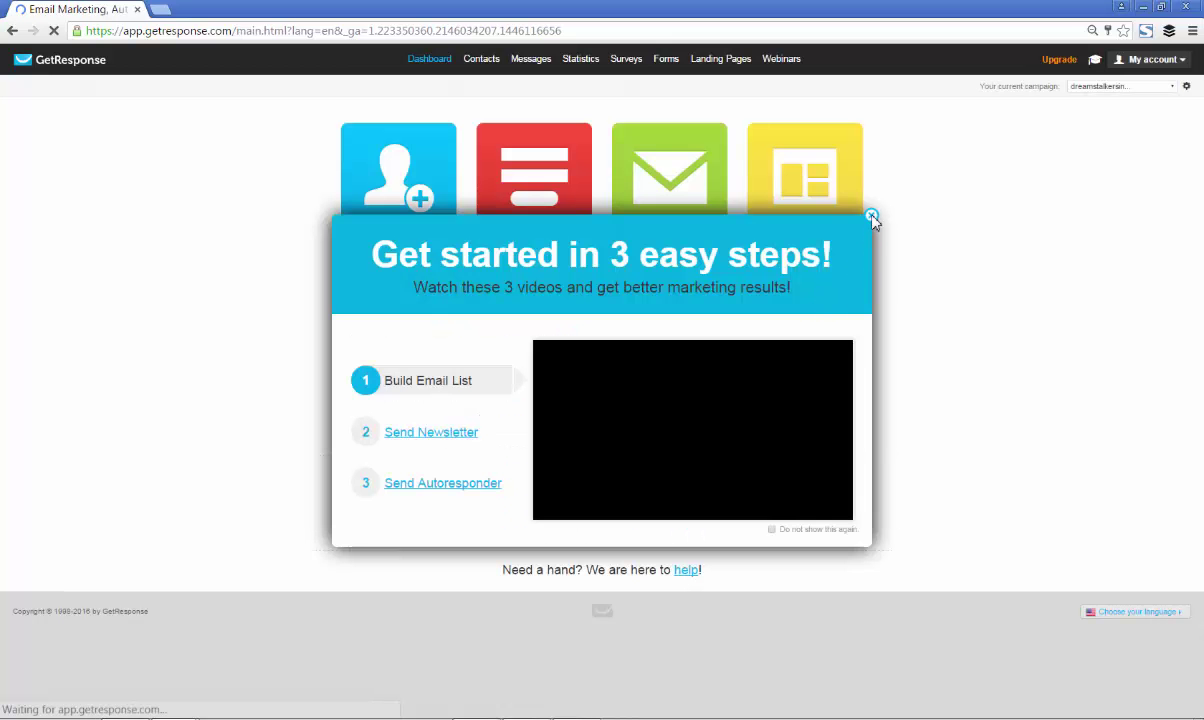
pyautogui.click(872, 217)
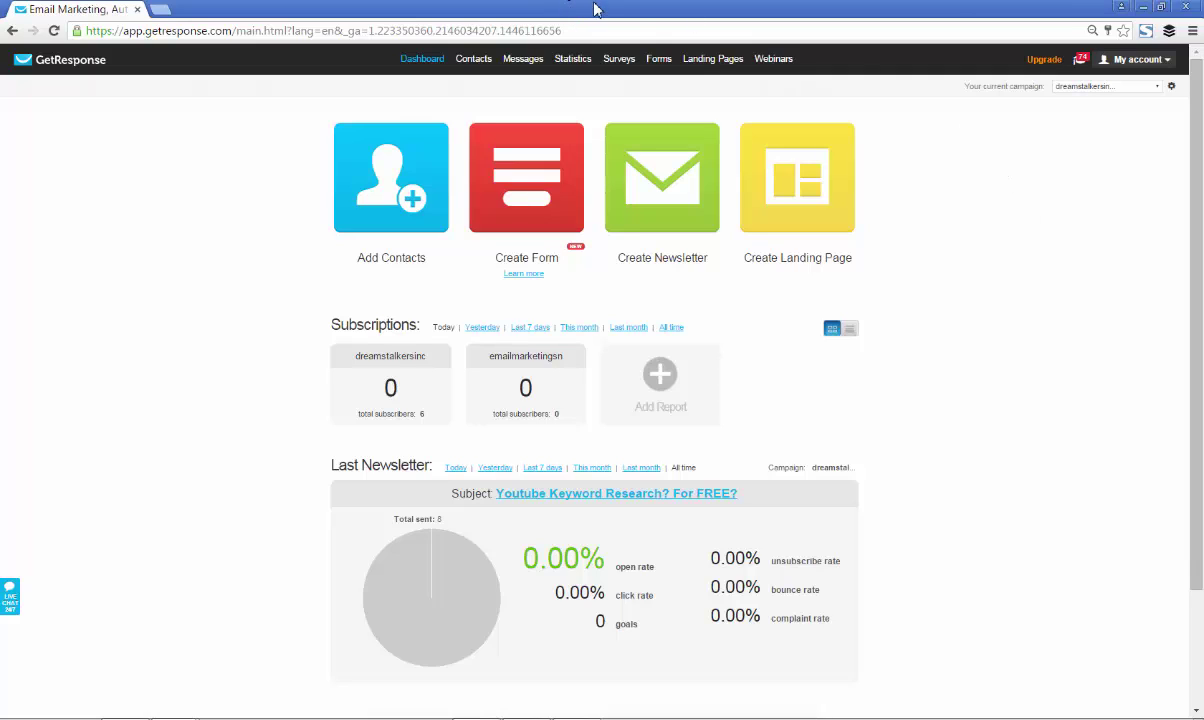
# Step: Choose Create Form from the Forms menu in the top navigation
pyautogui.moveTo(667, 72)
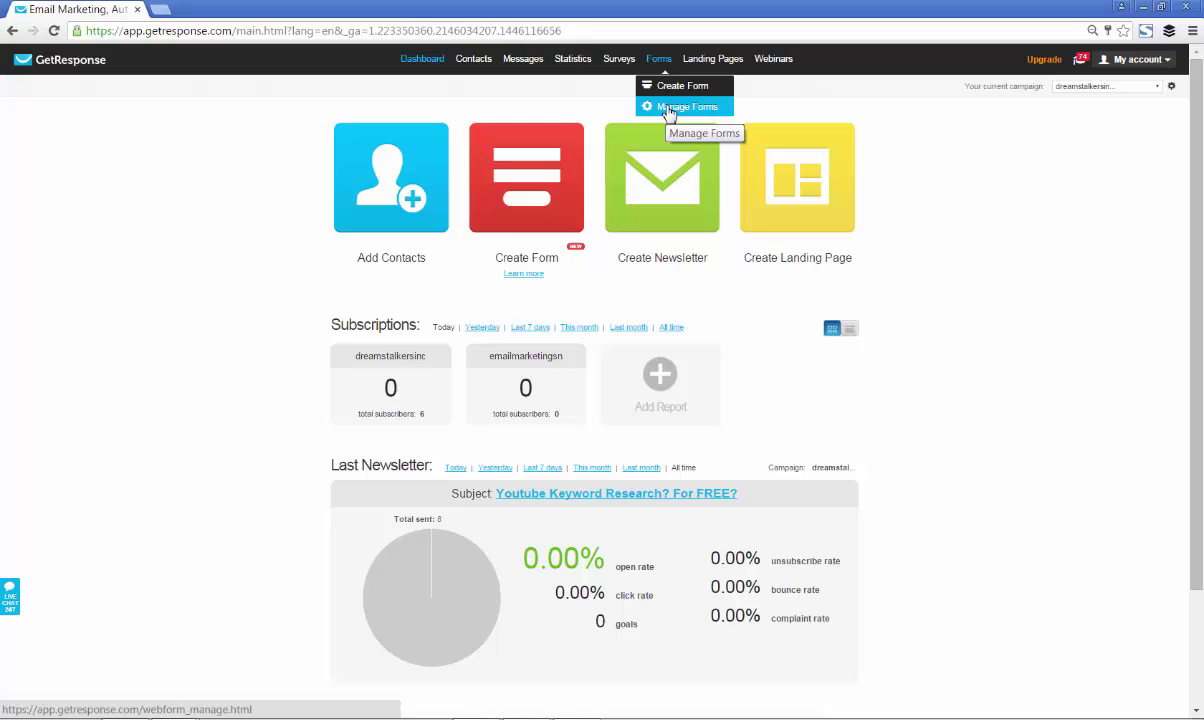
pyautogui.click(673, 90)
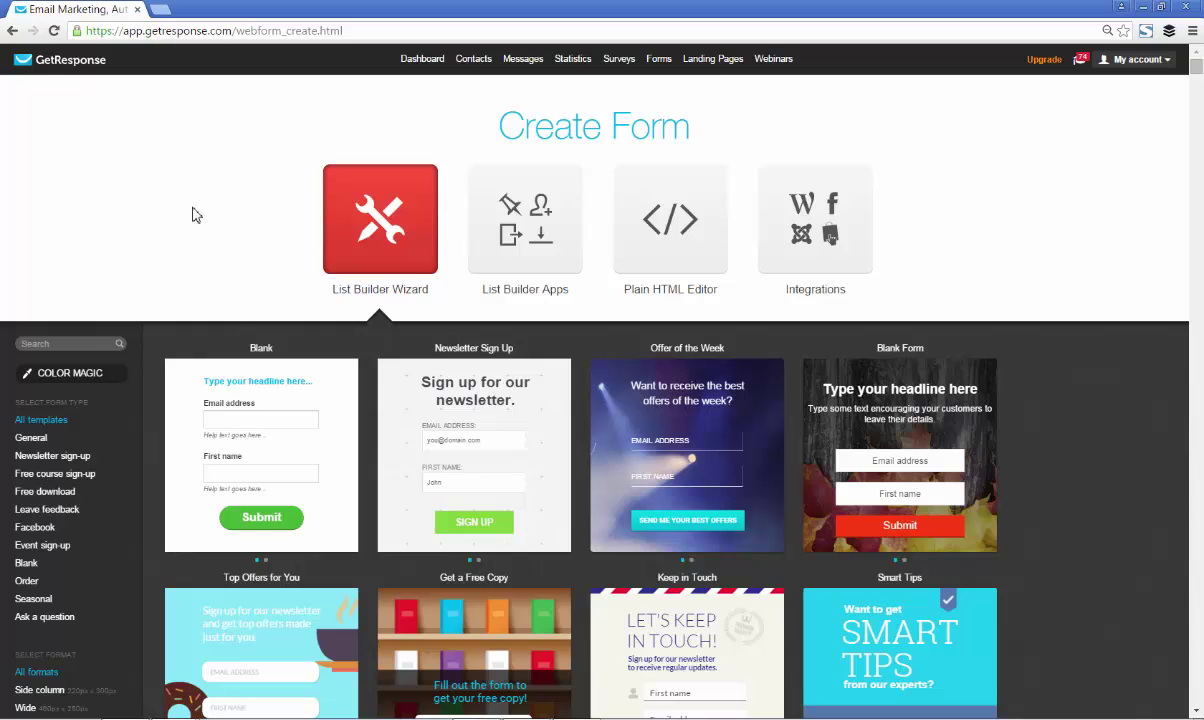
pyautogui.scroll(-2, 193, 215)
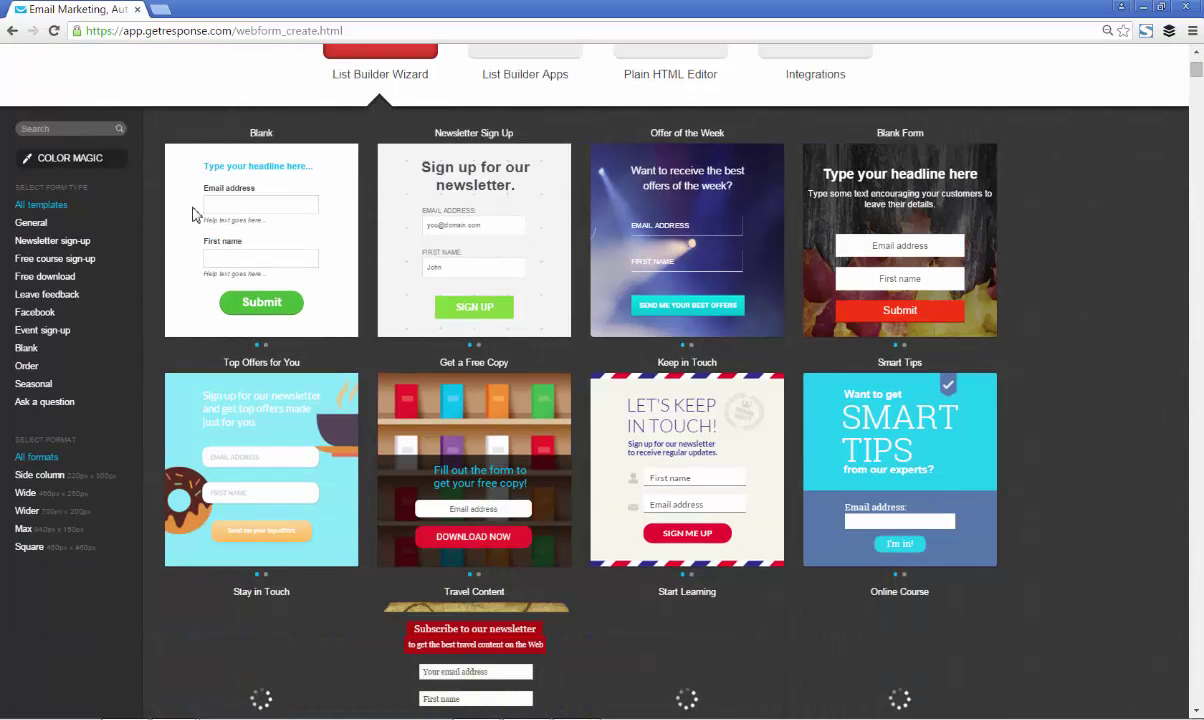
pyautogui.scroll(-4, 193, 215)
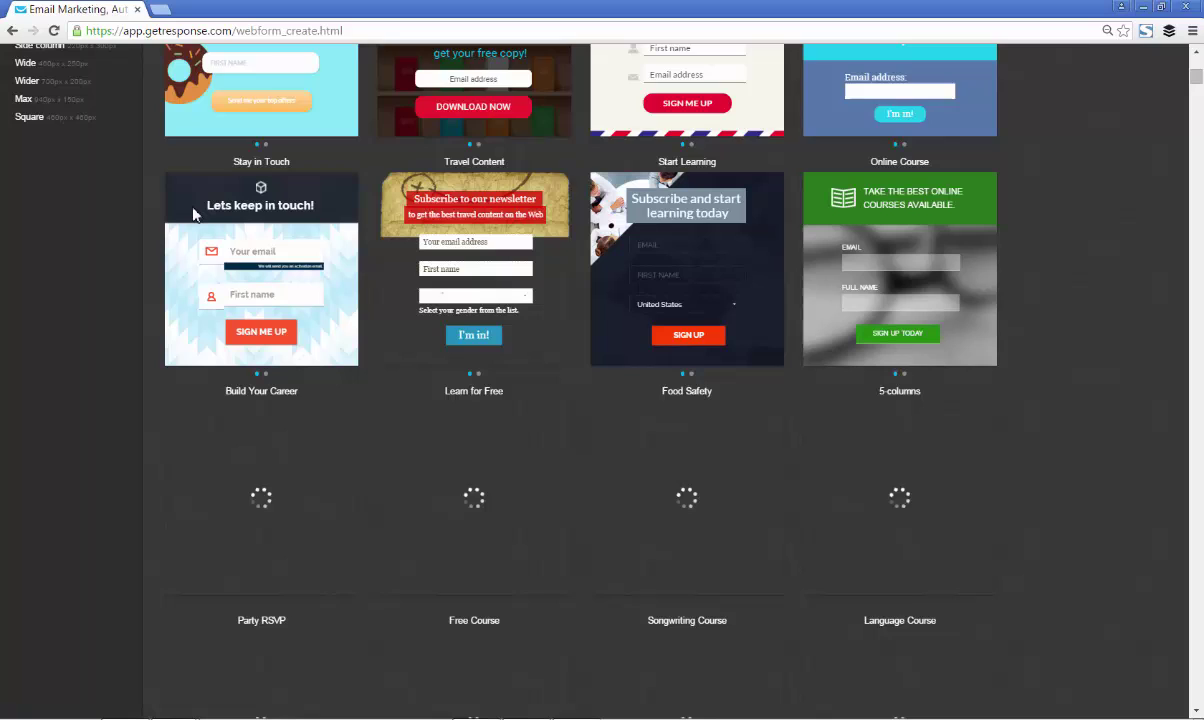
pyautogui.scroll(-1, 193, 215)
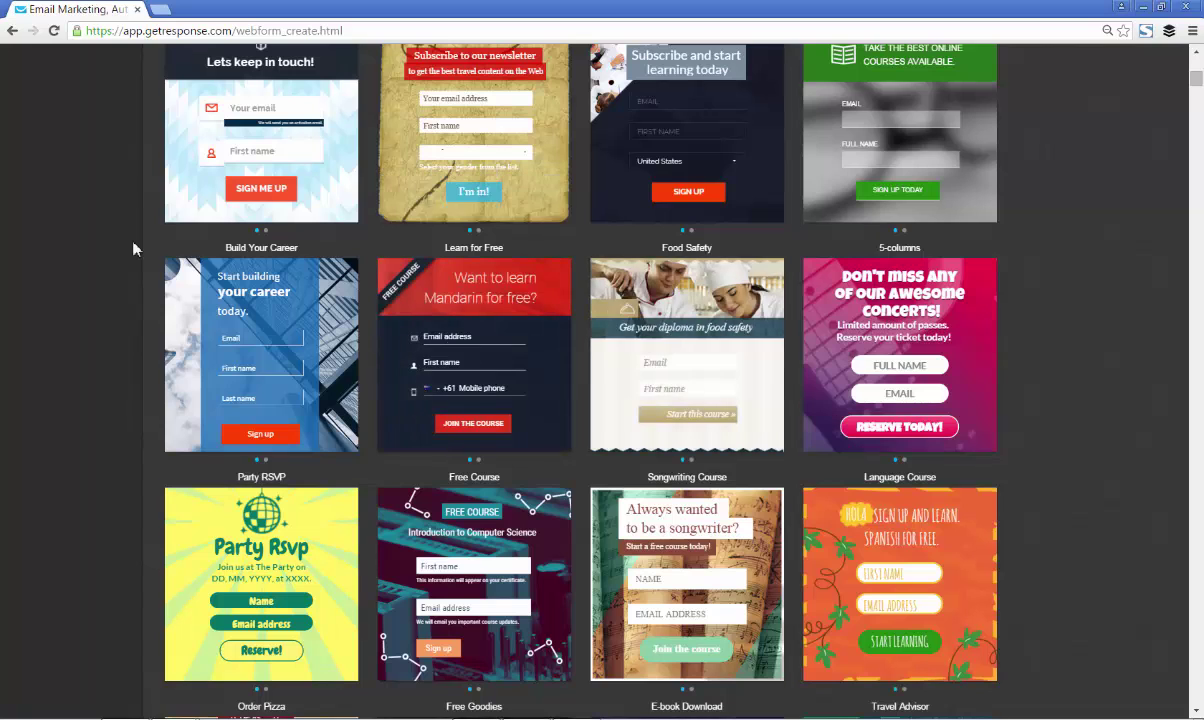
pyautogui.scroll(-3, 133, 248)
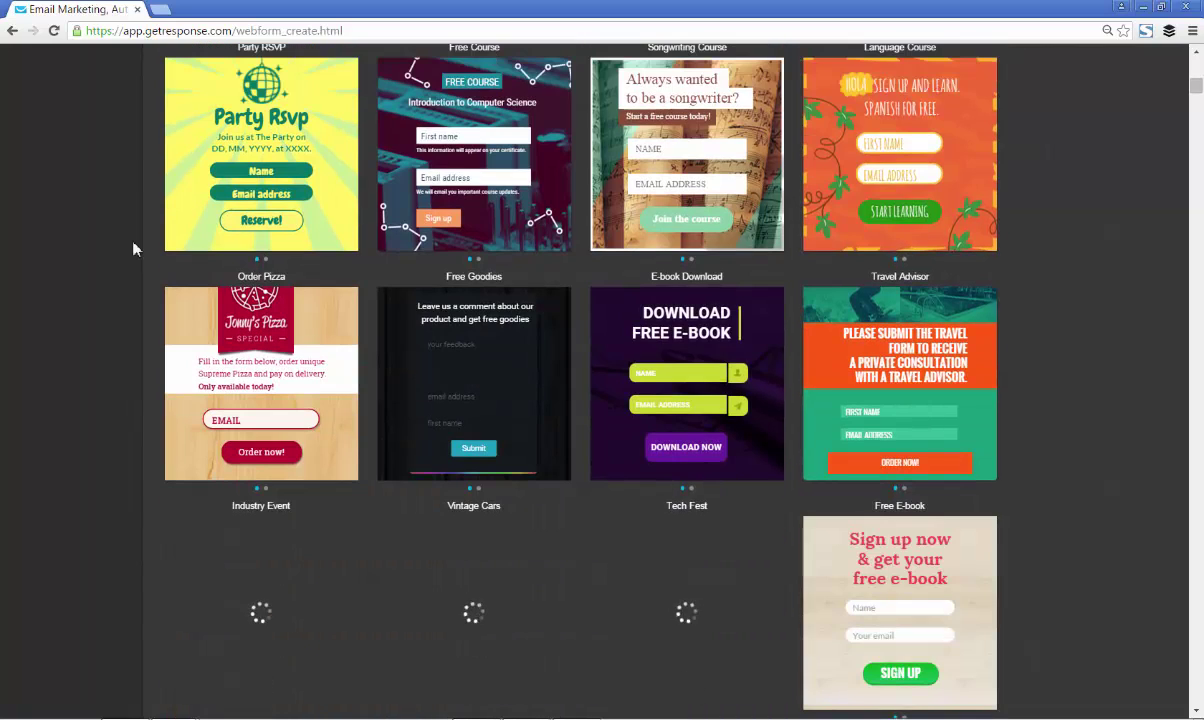
pyautogui.scroll(-2, 133, 248)
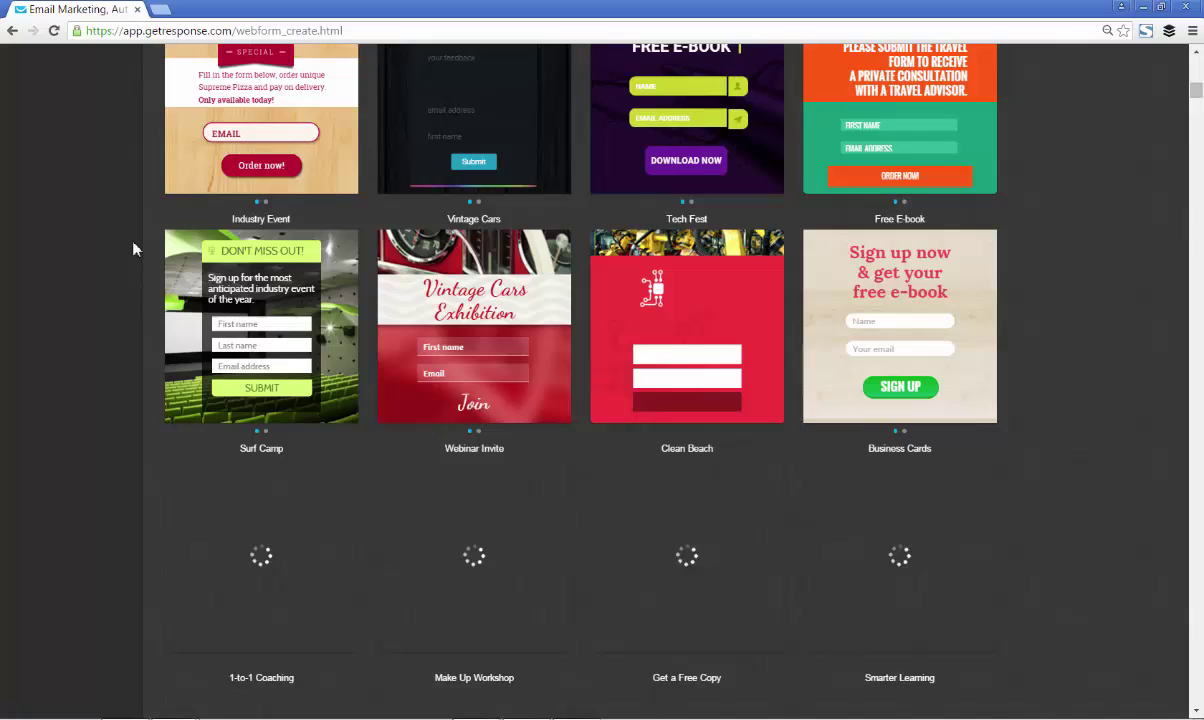
pyautogui.scroll(-1, 133, 248)
pyautogui.scroll(-1, 133, 248)
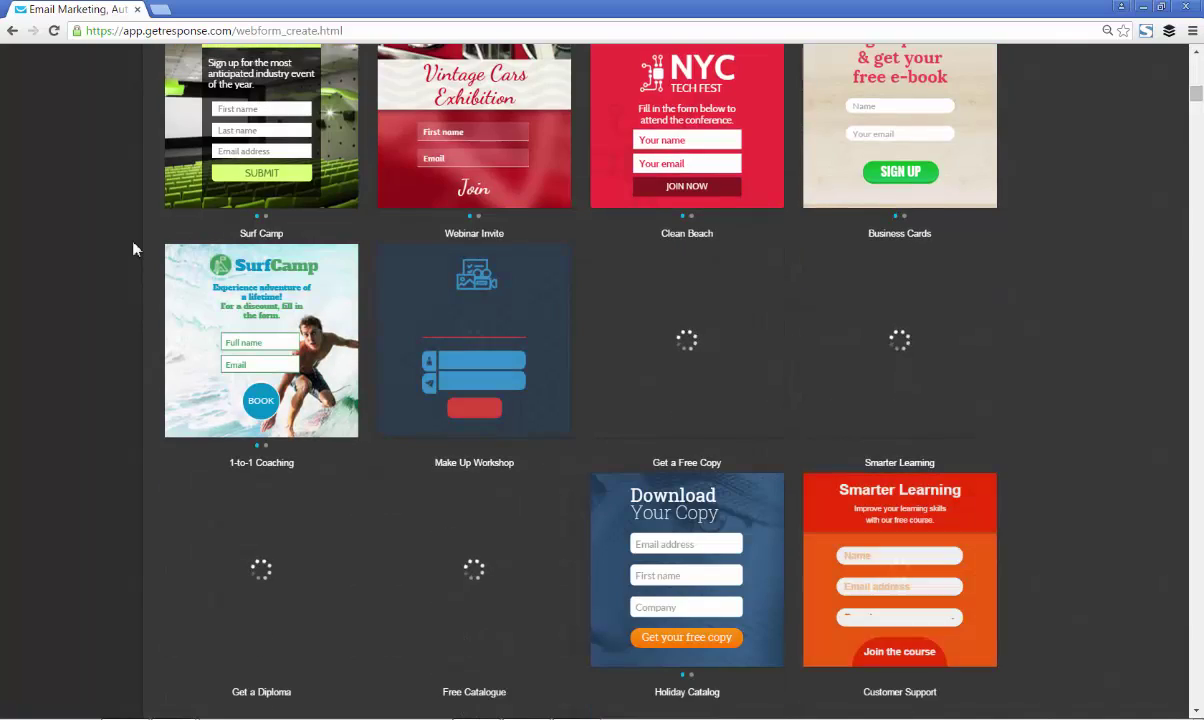
pyautogui.scroll(-1, 133, 248)
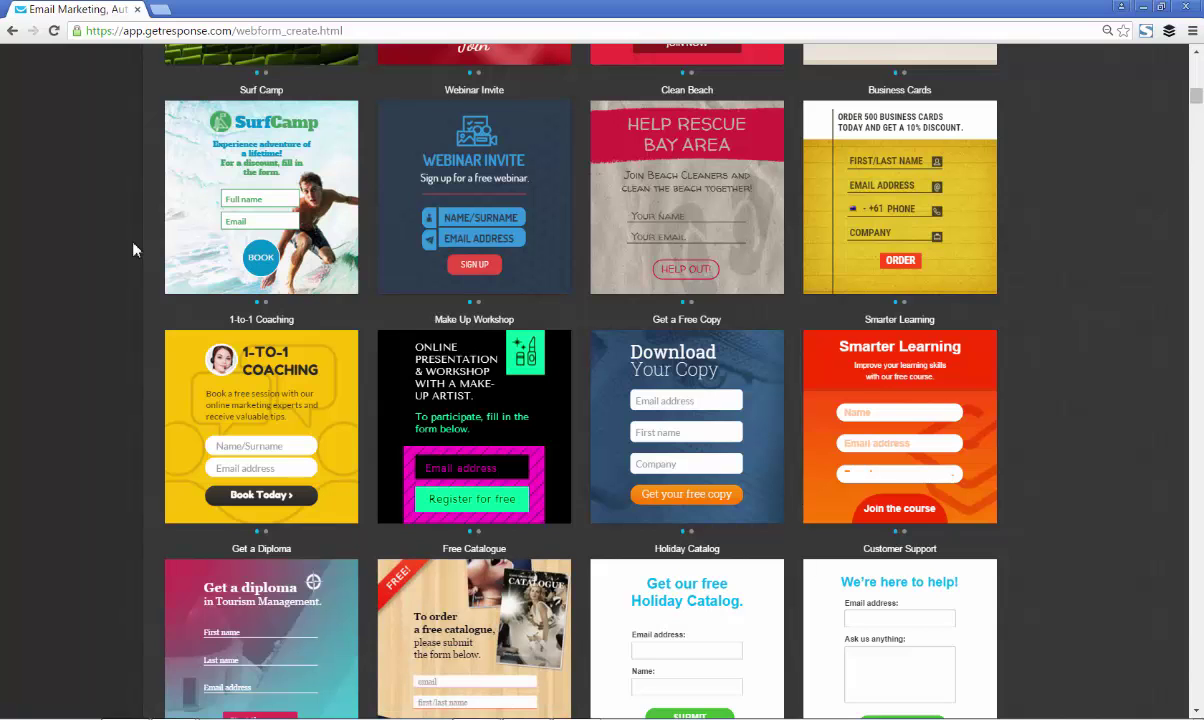
pyautogui.scroll(-3, 133, 248)
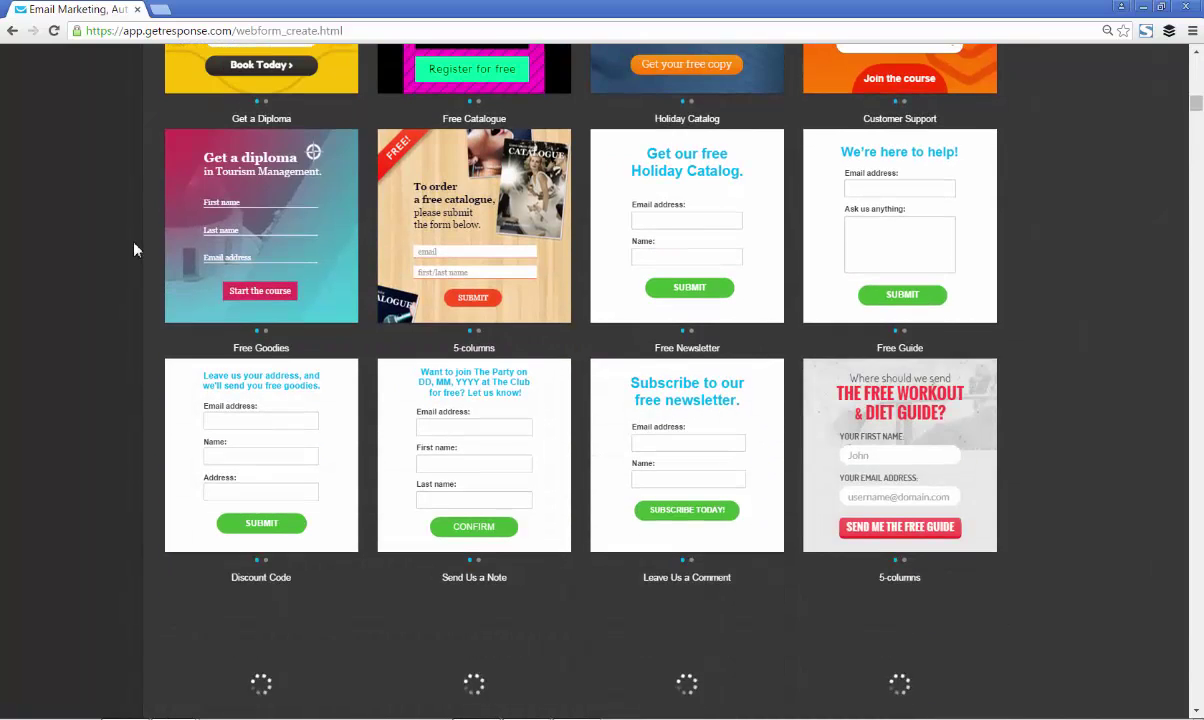
pyautogui.scroll(-2, 135, 249)
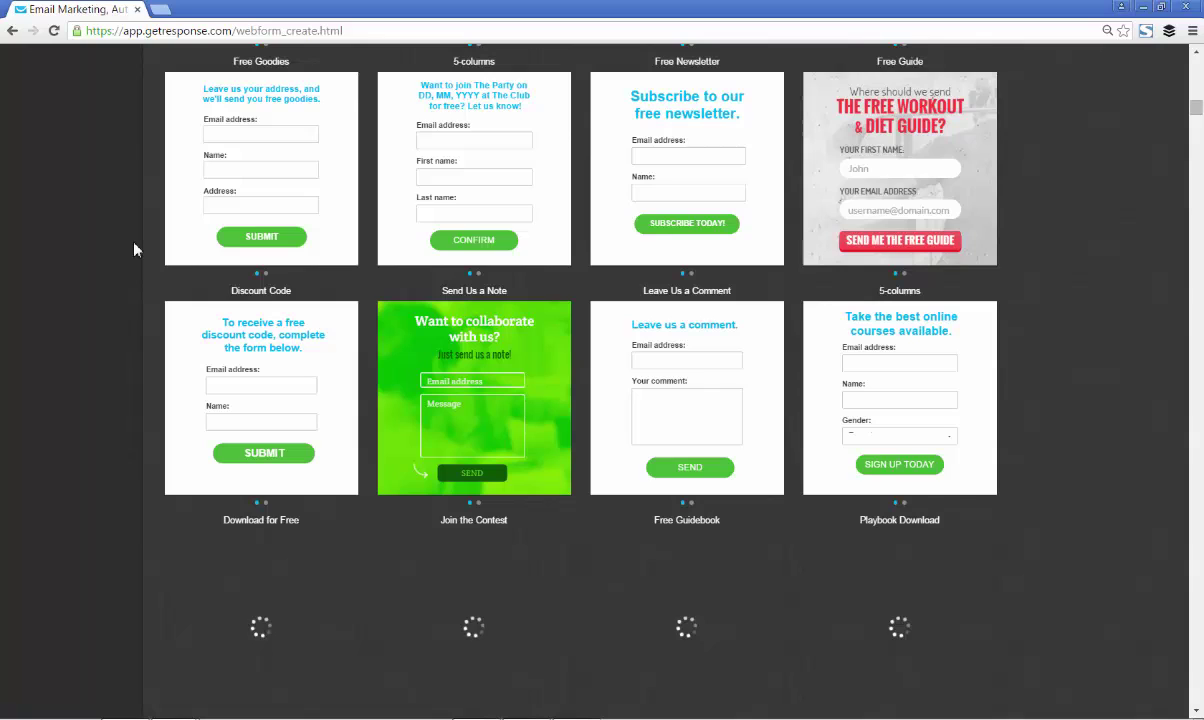
pyautogui.scroll(-4, 135, 249)
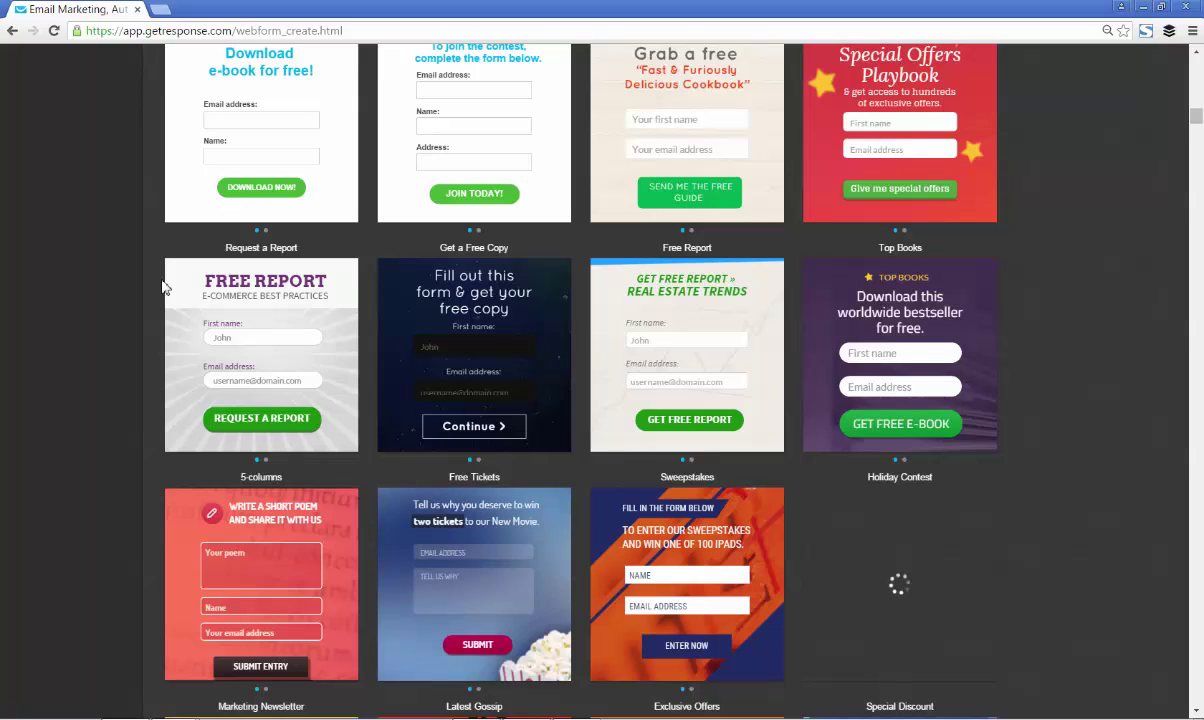
pyautogui.moveTo(170, 284)
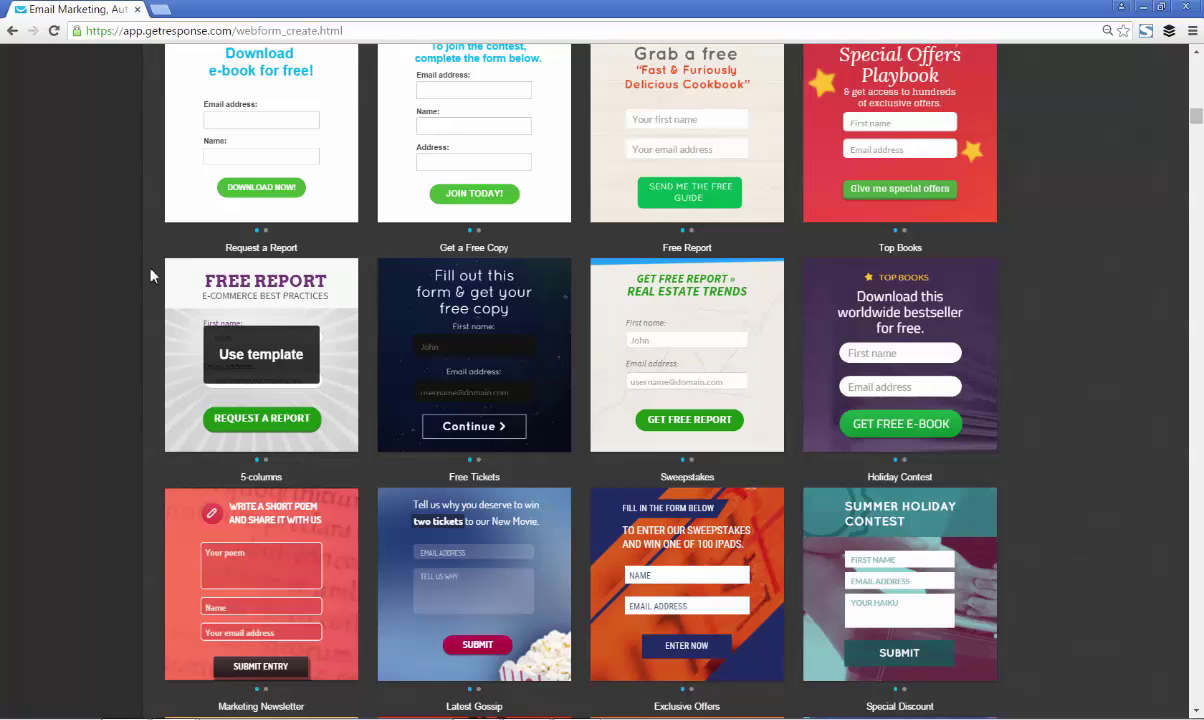
pyautogui.scroll(-3, 78, 310)
pyautogui.scroll(1, 78, 310)
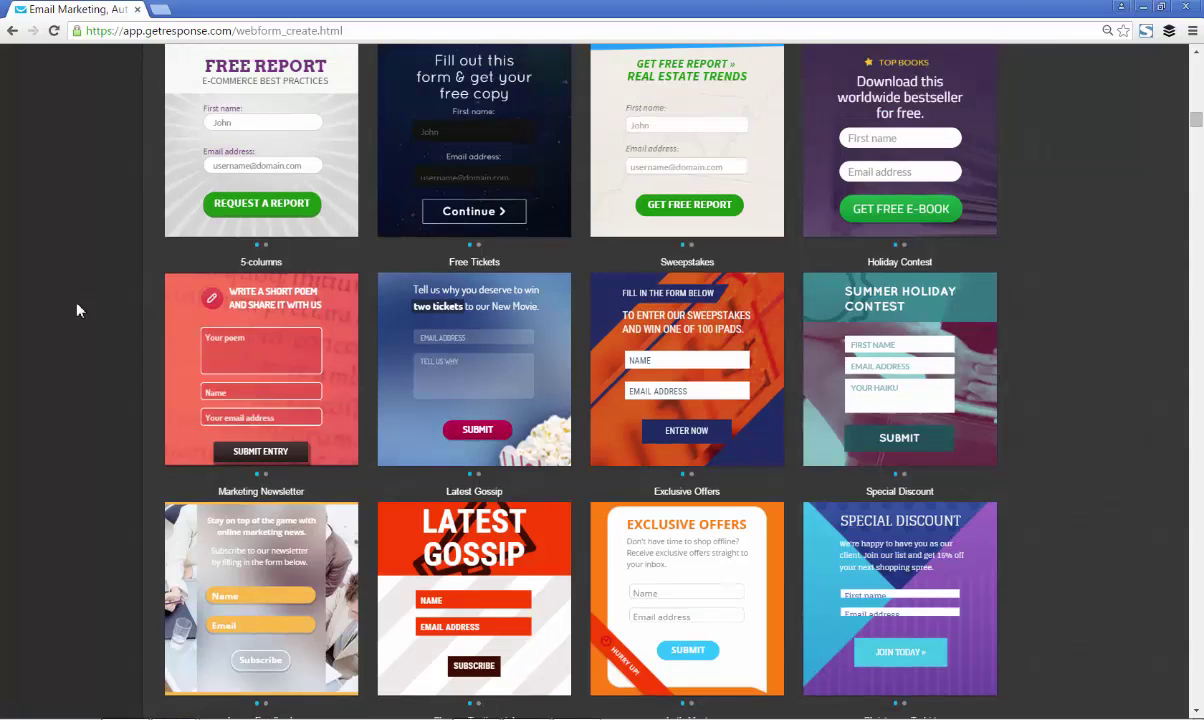
pyautogui.scroll(1, 78, 310)
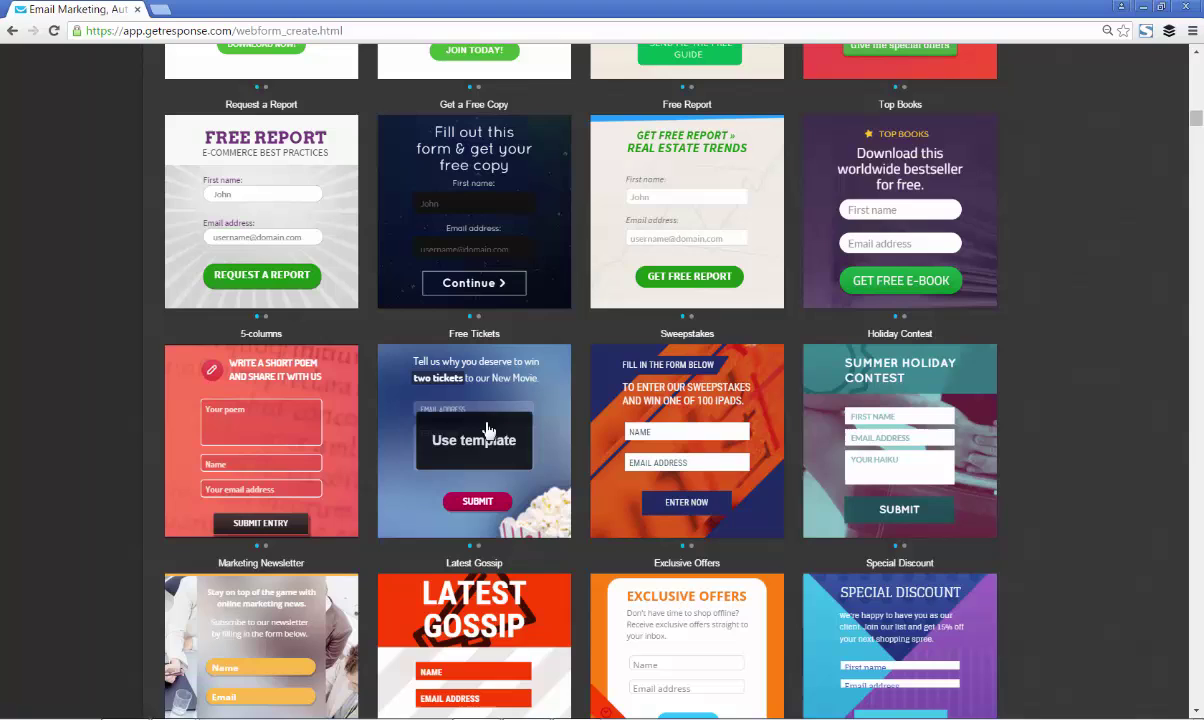
# Step: Start a form from the Free Tickets template and select its TELL US WHY, email and image elements
pyautogui.click(474, 440)
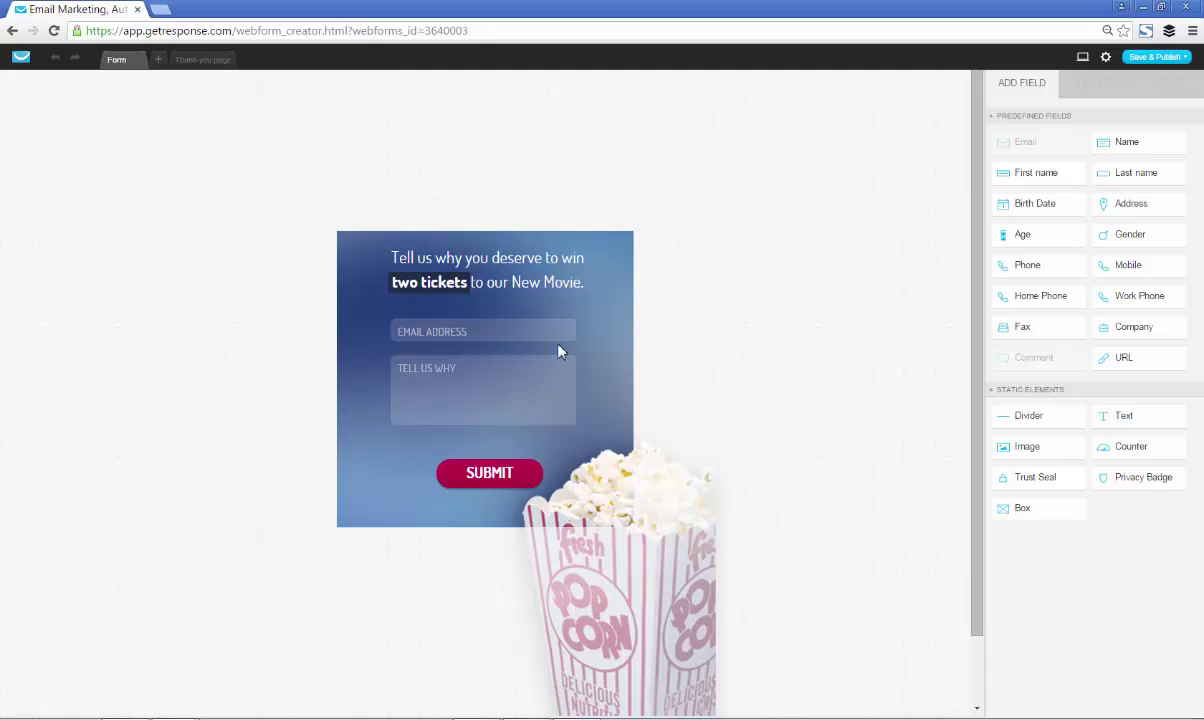
pyautogui.click(557, 373)
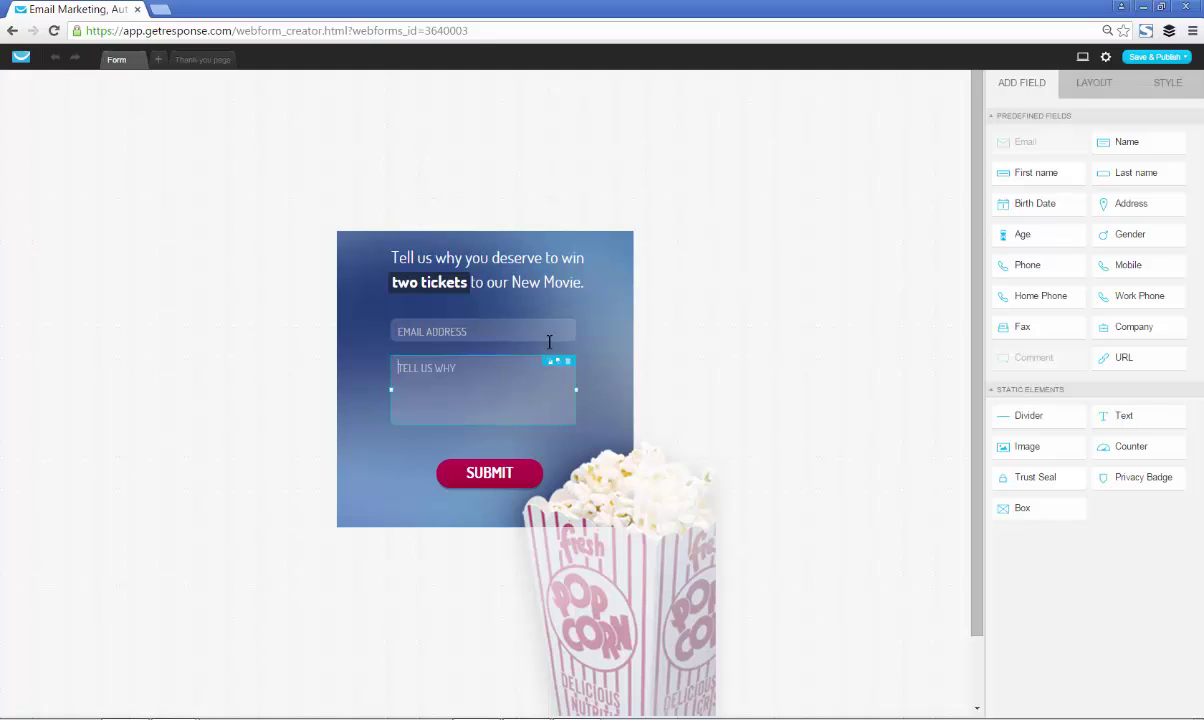
pyautogui.click(548, 329)
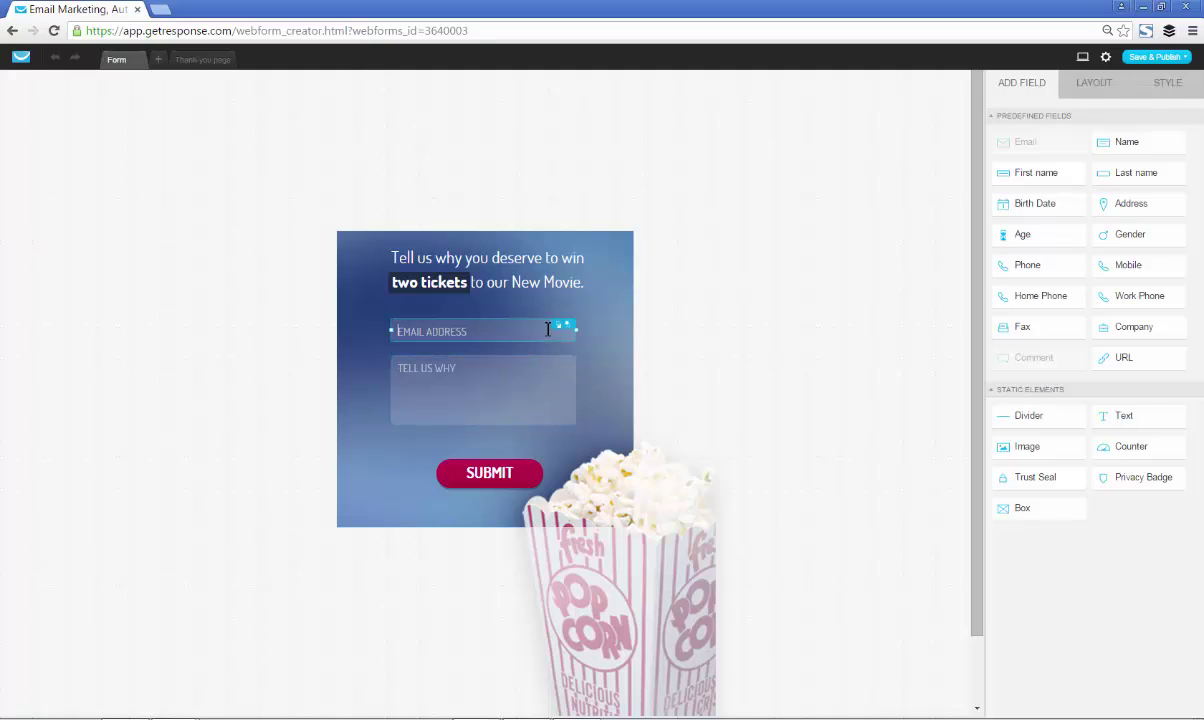
pyautogui.click(609, 500)
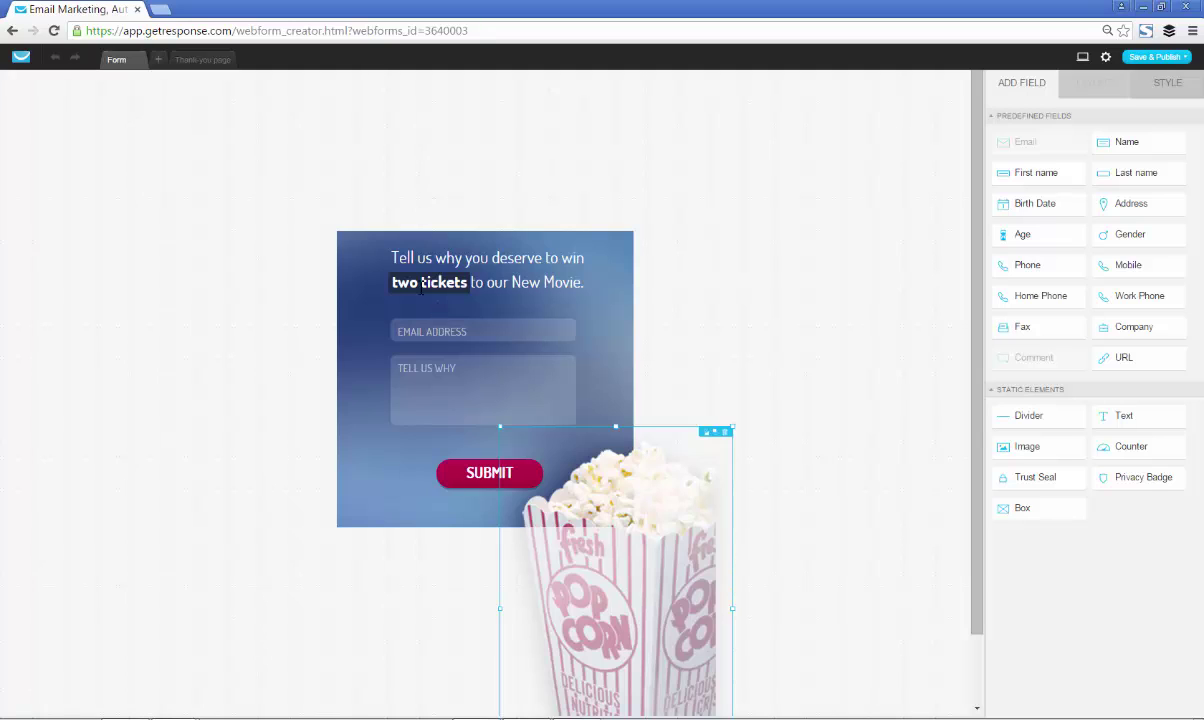
# Step: Inspect the email field, popcorn image, TELL US WHY field and heading block, then deselect
pyautogui.click(441, 338)
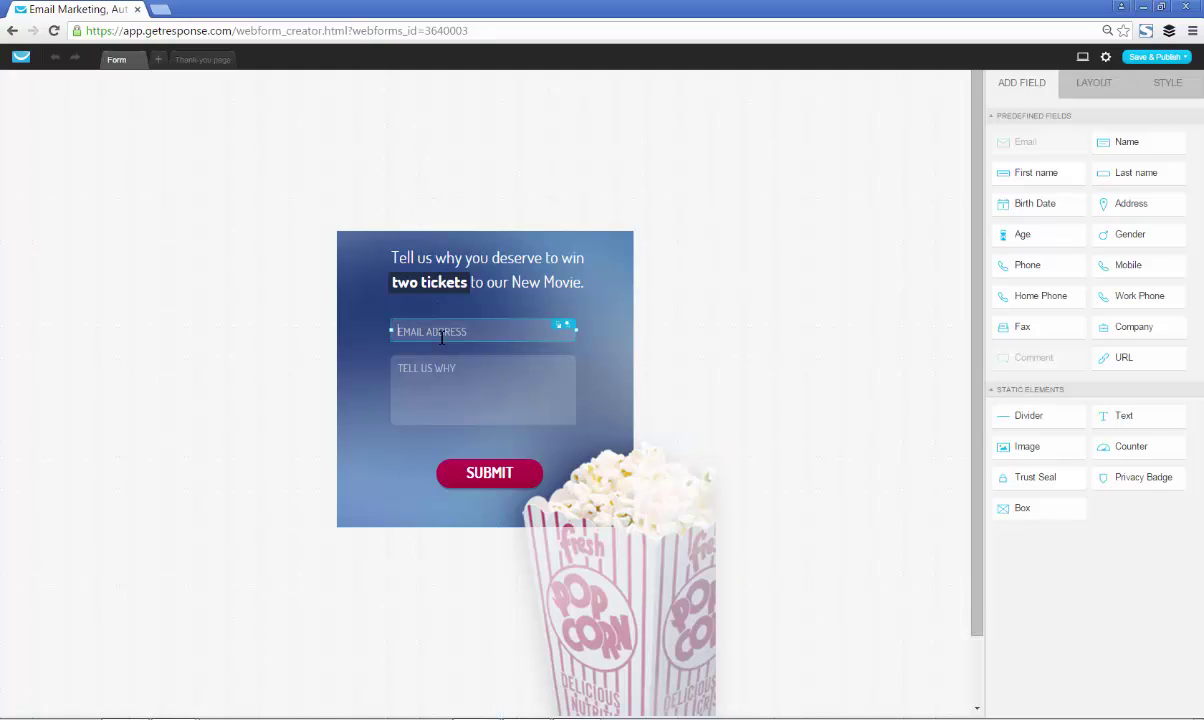
pyautogui.click(441, 387)
pyautogui.click(594, 513)
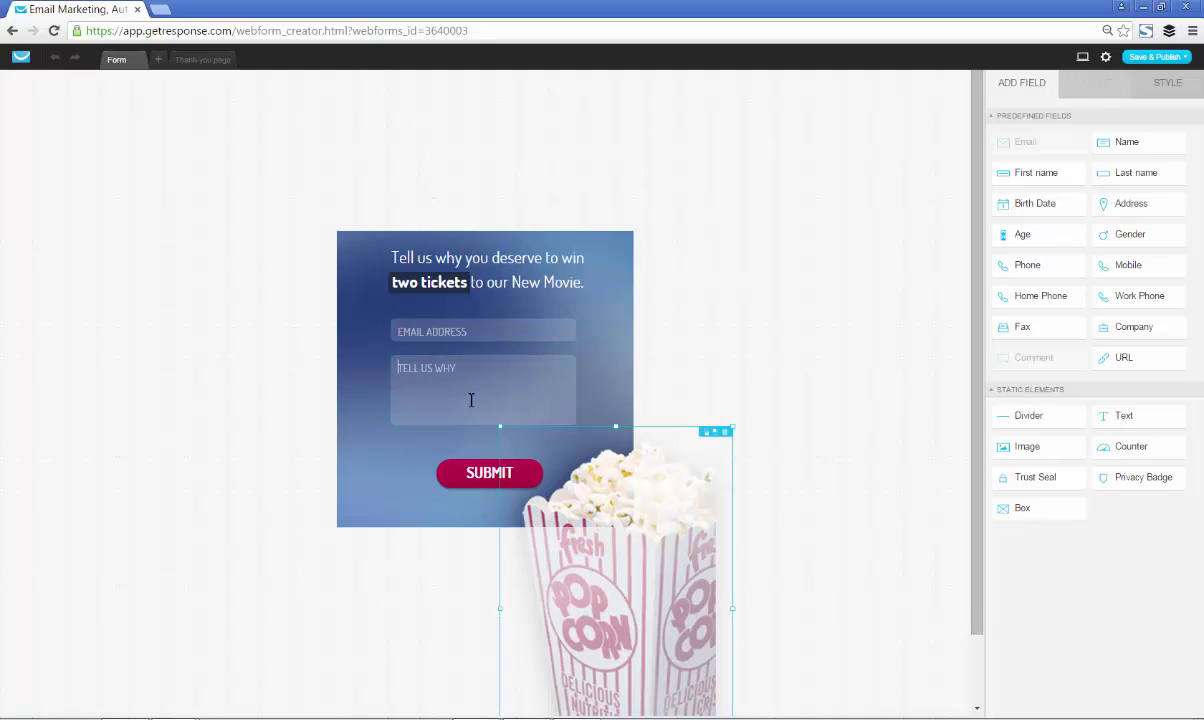
pyautogui.click(471, 400)
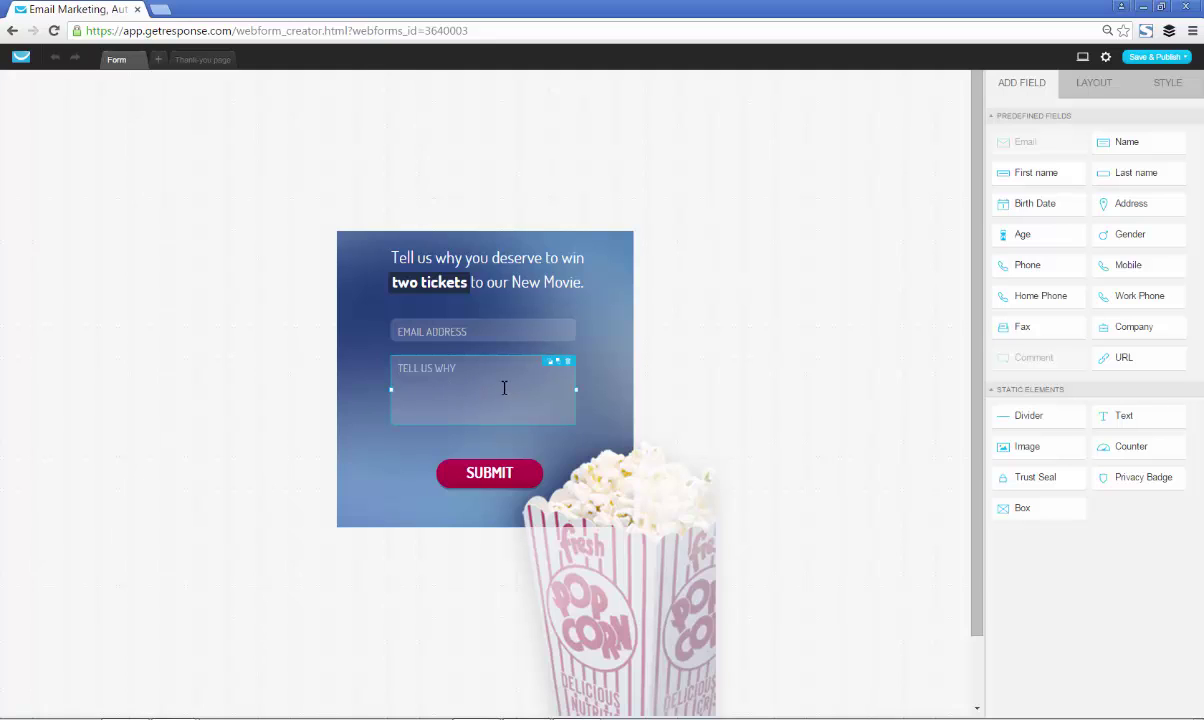
pyautogui.click(501, 326)
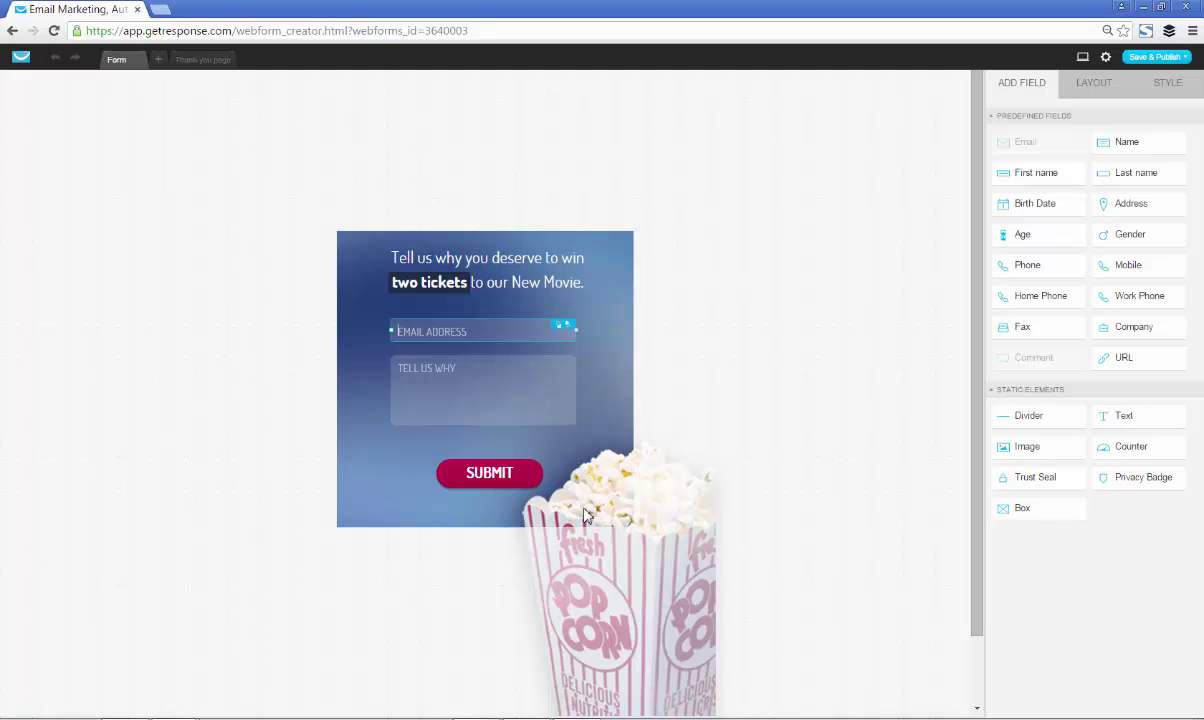
pyautogui.click(573, 284)
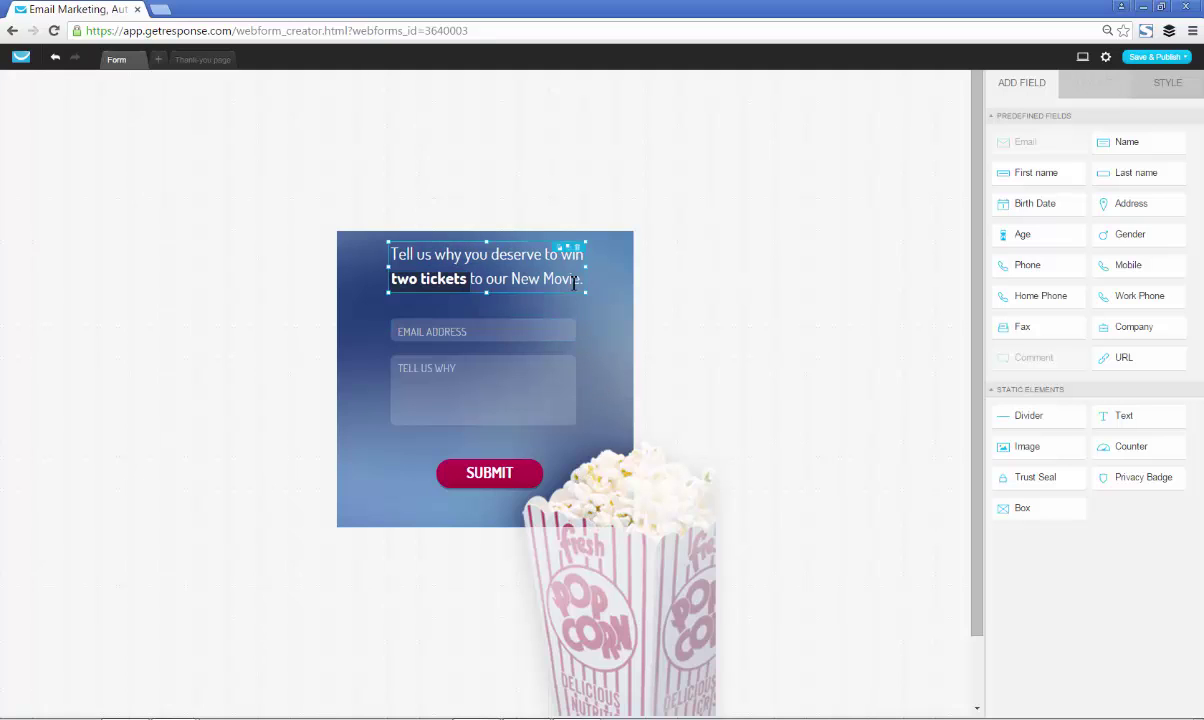
pyautogui.click(708, 320)
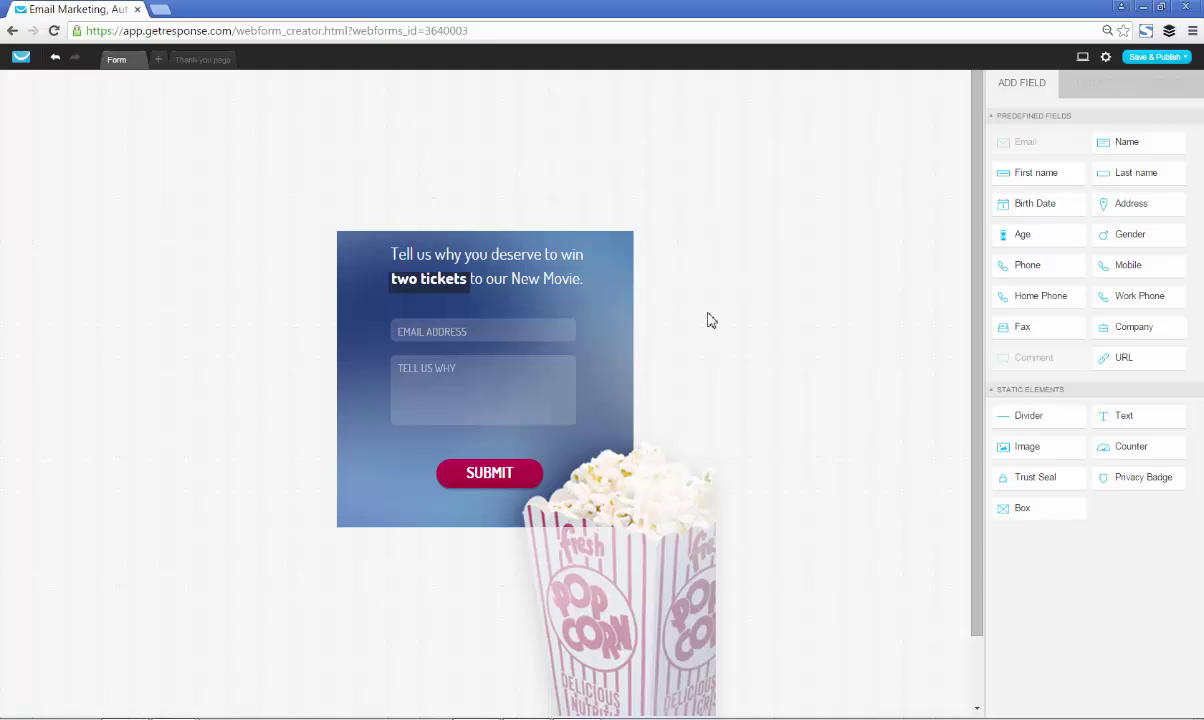
# Step: Select the 'Tell us why you deserve to win two tickets' heading and drag it down-right
pyautogui.moveTo(1157, 60)
pyautogui.click(519, 284)
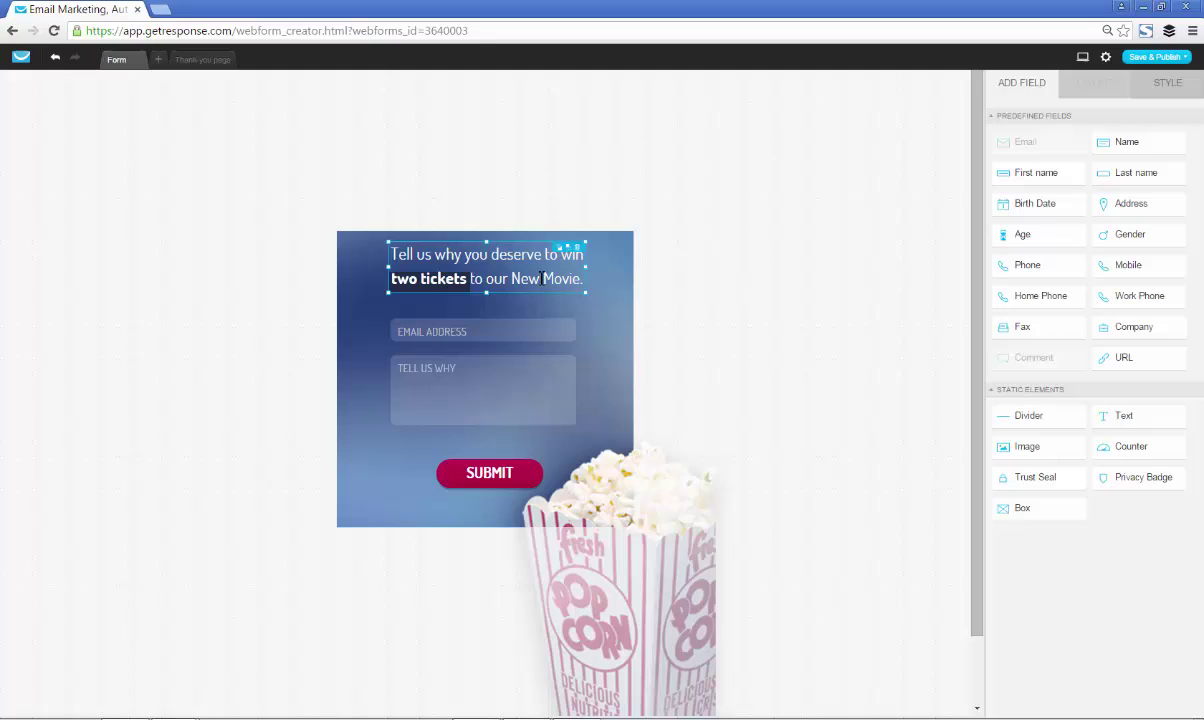
pyautogui.click(594, 492)
pyautogui.click(537, 262)
pyautogui.click(393, 254)
pyautogui.moveTo(393, 254)
pyautogui.mouseDown()
pyautogui.moveTo(513, 249)
pyautogui.moveTo(391, 258)
pyautogui.mouseUp()
pyautogui.tripleClick(582, 261)
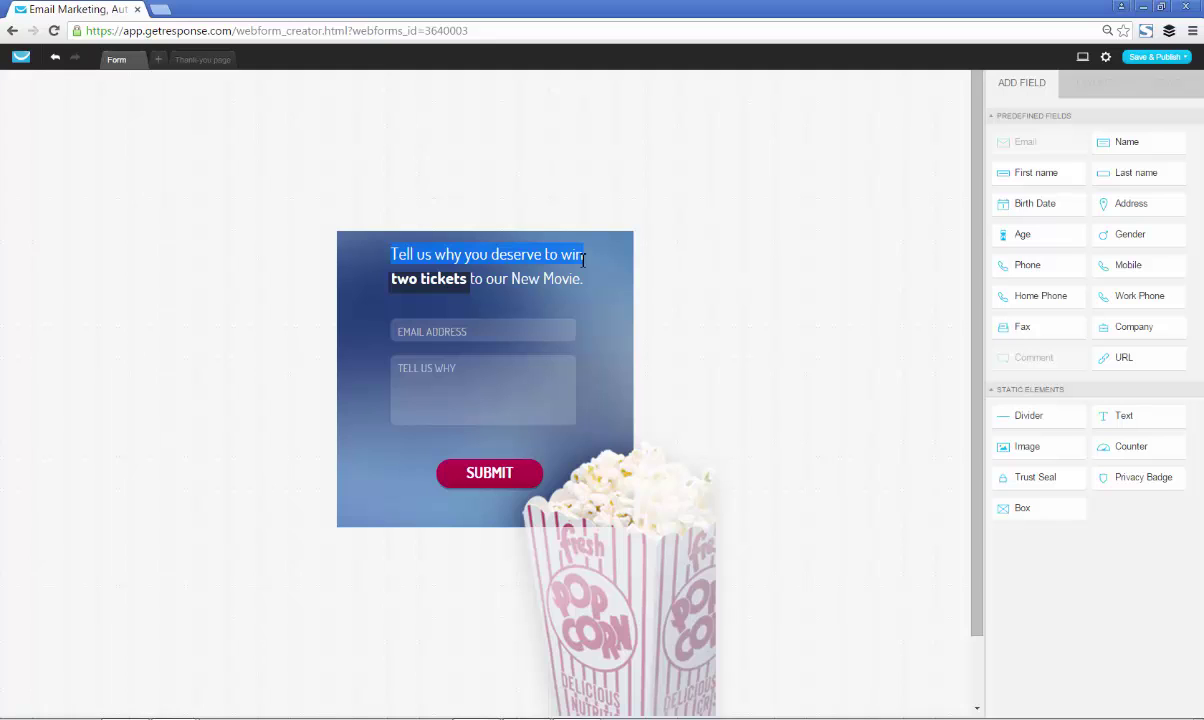
pyautogui.click(583, 261)
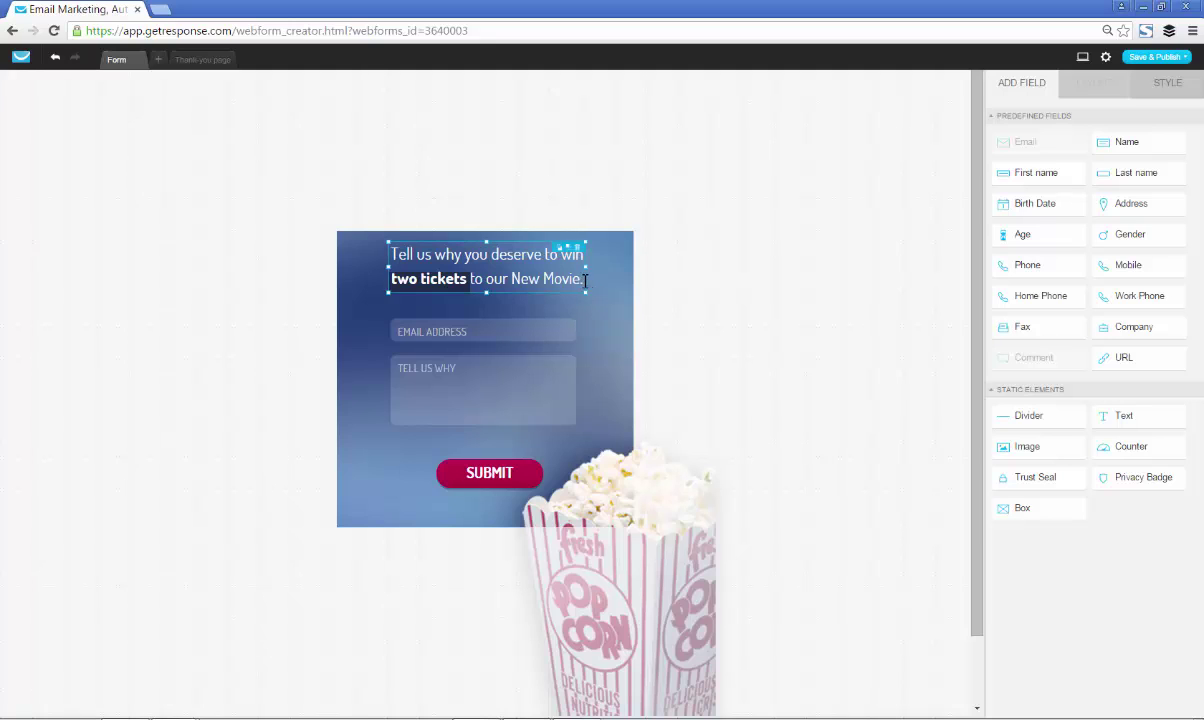
pyautogui.moveTo(586, 280)
pyautogui.mouseDown()
pyautogui.moveTo(544, 308)
pyautogui.moveTo(558, 440)
pyautogui.moveTo(598, 268)
pyautogui.moveTo(597, 298)
pyautogui.mouseUp()
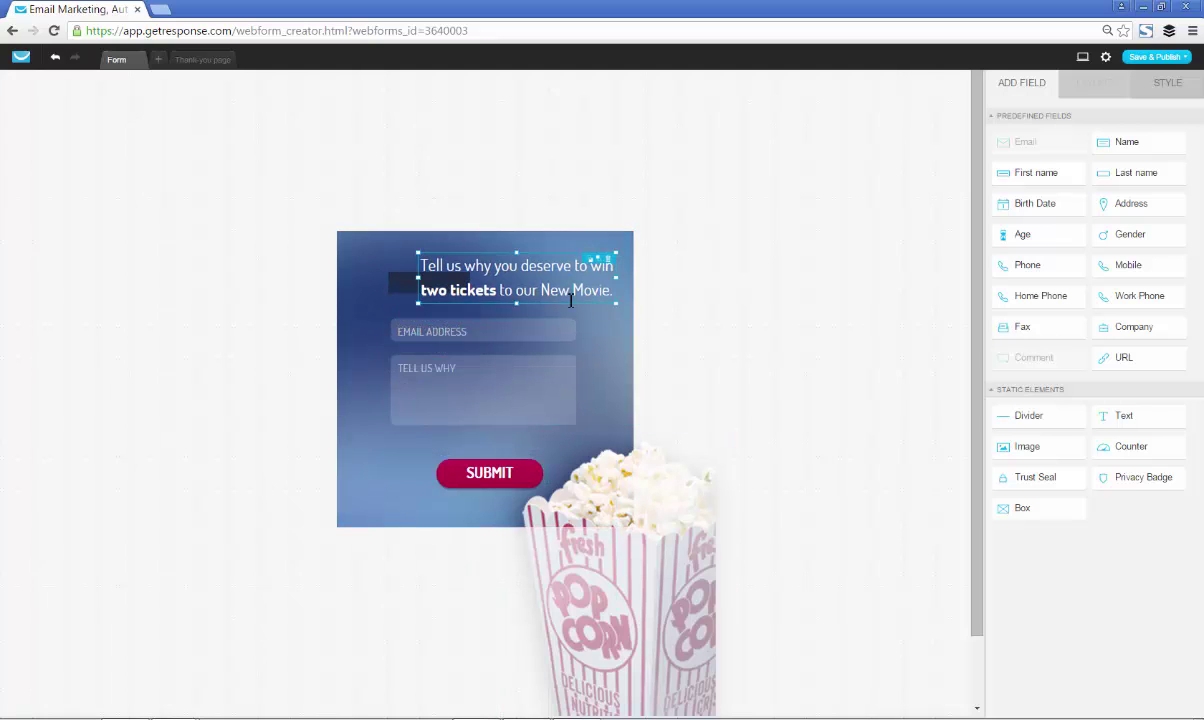
# Step: Delete the old heading and type 'Enter Your Name And Email' / 'Address Below For FREE PopCorn' on two lines
pyautogui.doubleClick(572, 293)
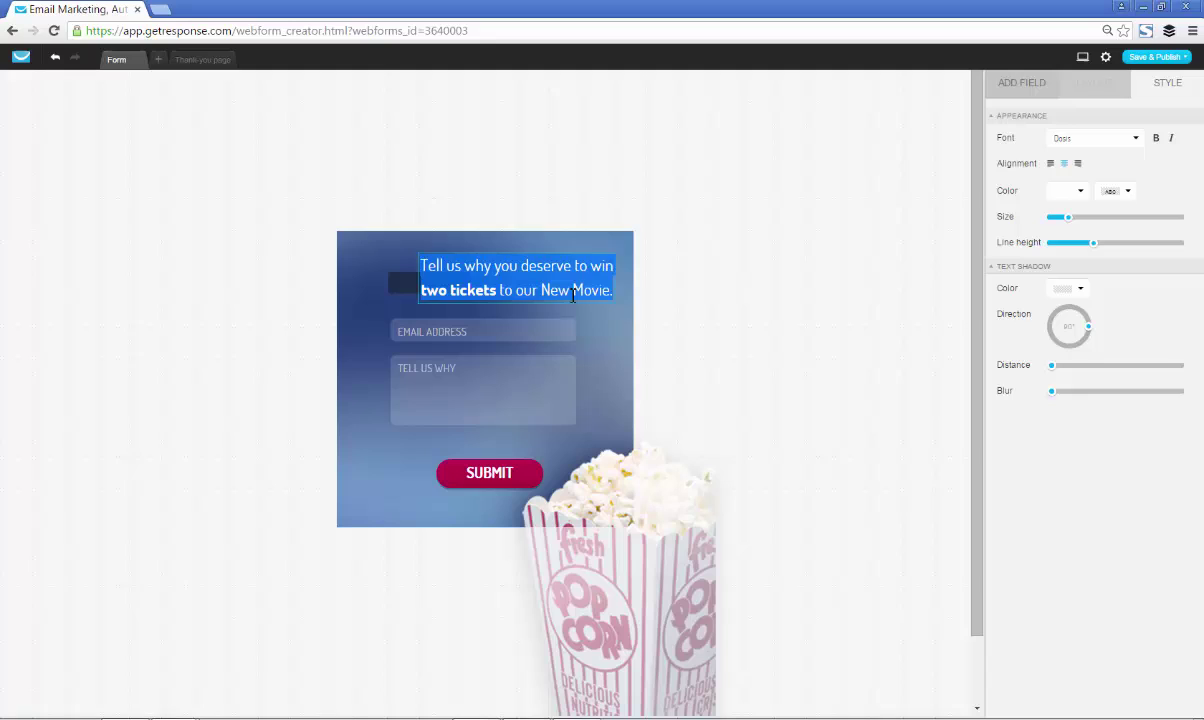
pyautogui.press('BackSpace')
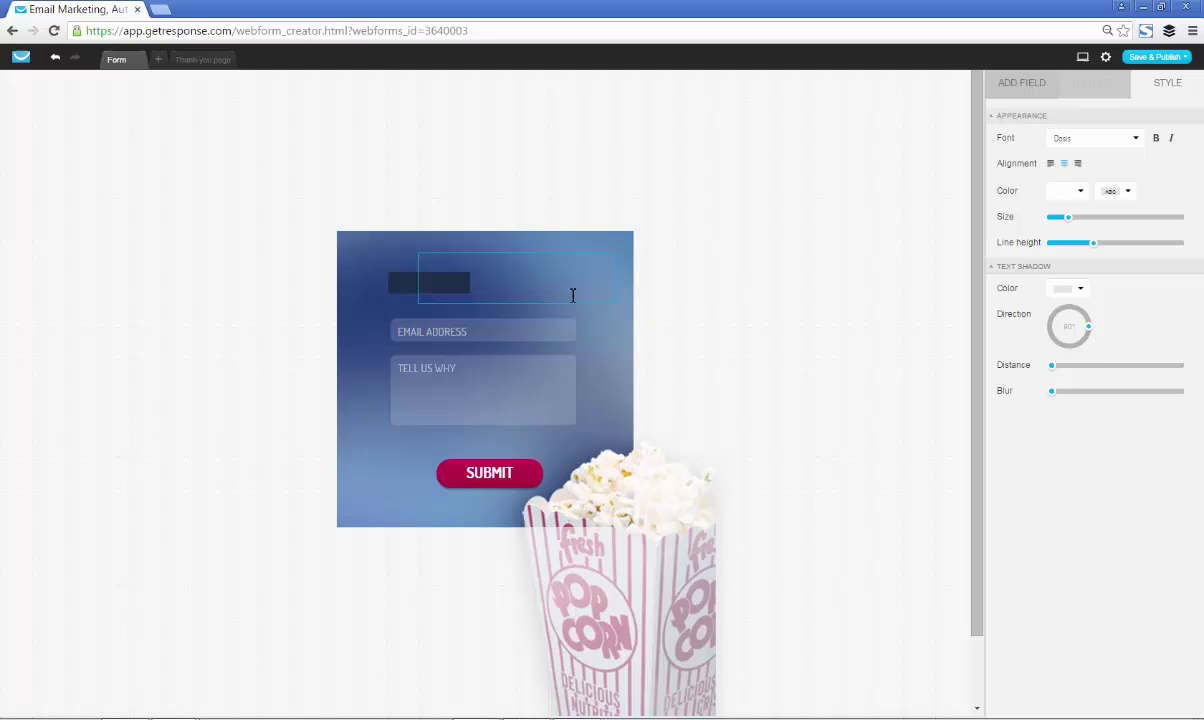
pyautogui.write('Enter Your Name And Email')
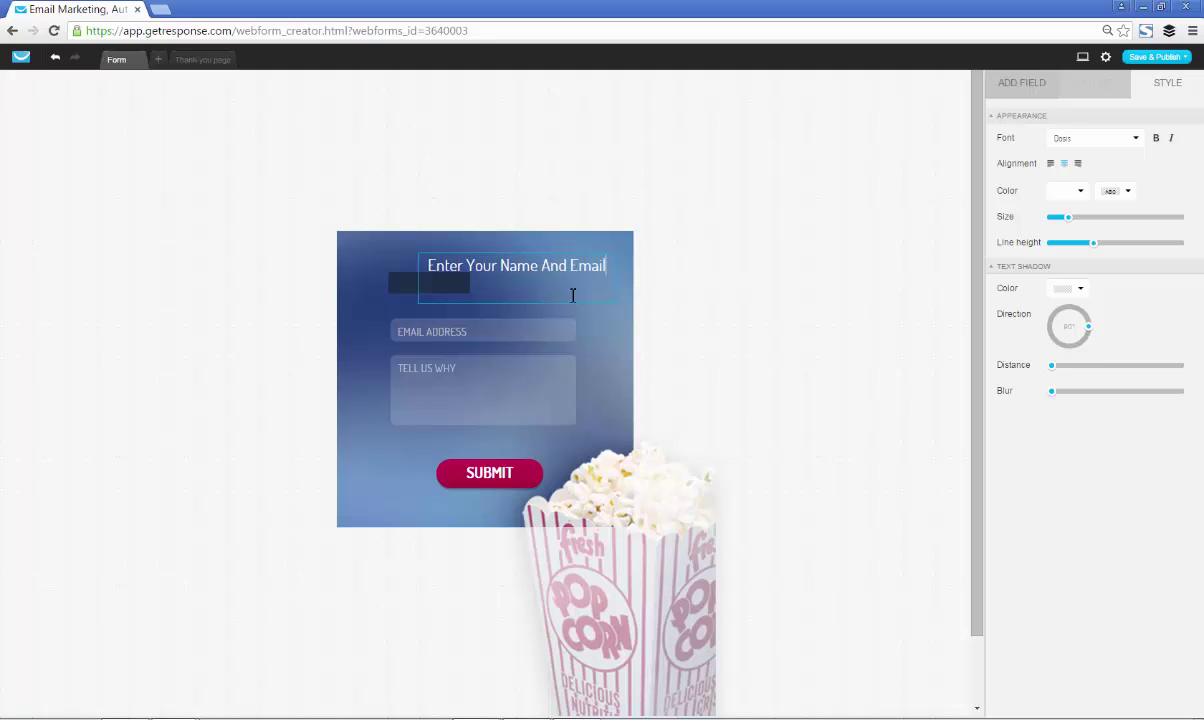
pyautogui.press('Return')
pyautogui.write('Addr')
pyautogui.write('ess Below For FREE PO')
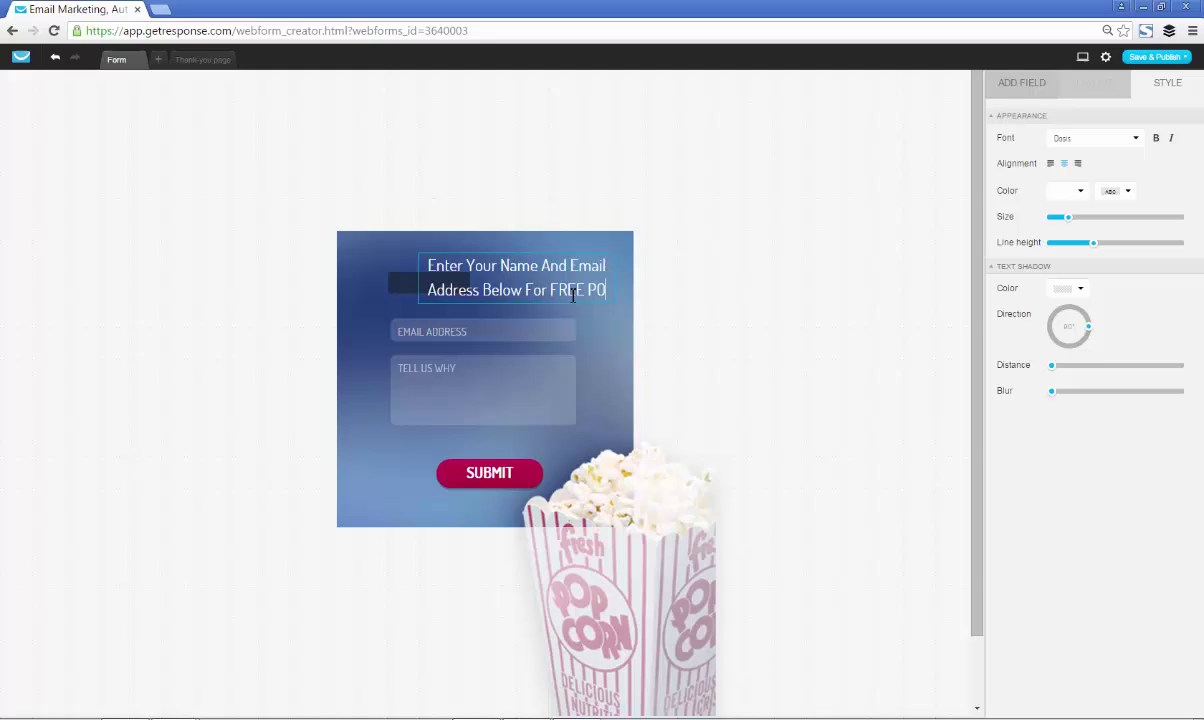
pyautogui.write('P')
pyautogui.press('BackSpace')
pyautogui.press('BackSpace')
pyautogui.write('op')
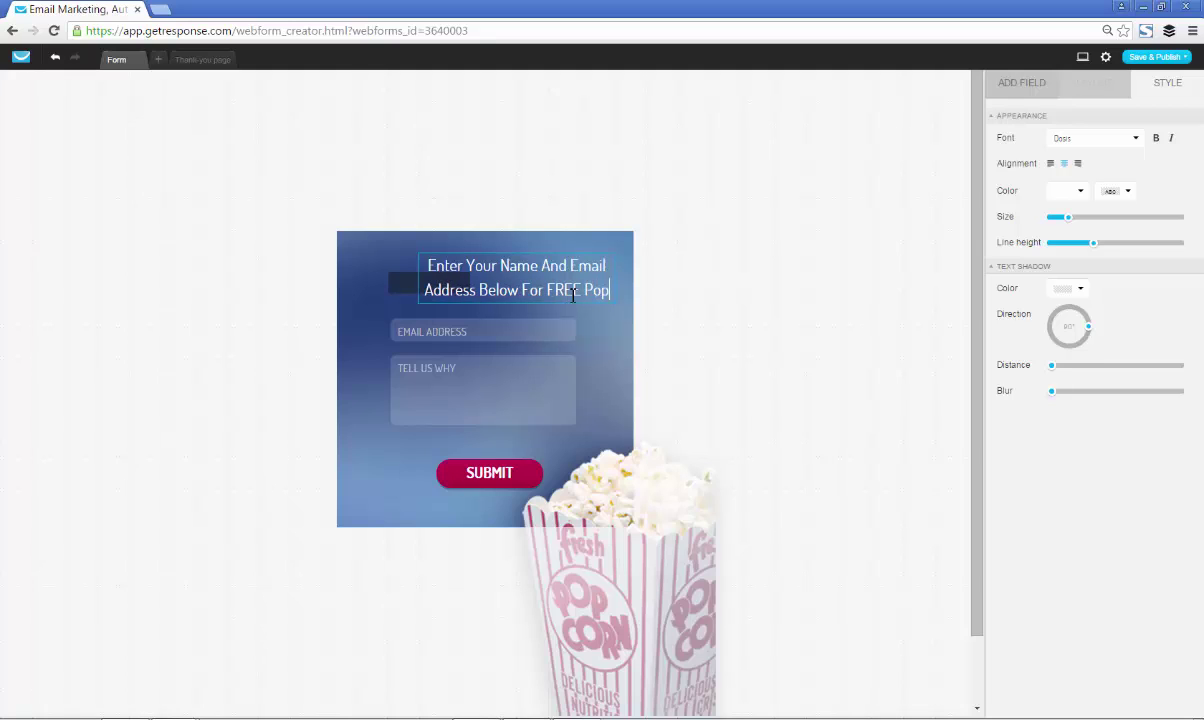
pyautogui.write('Corn')
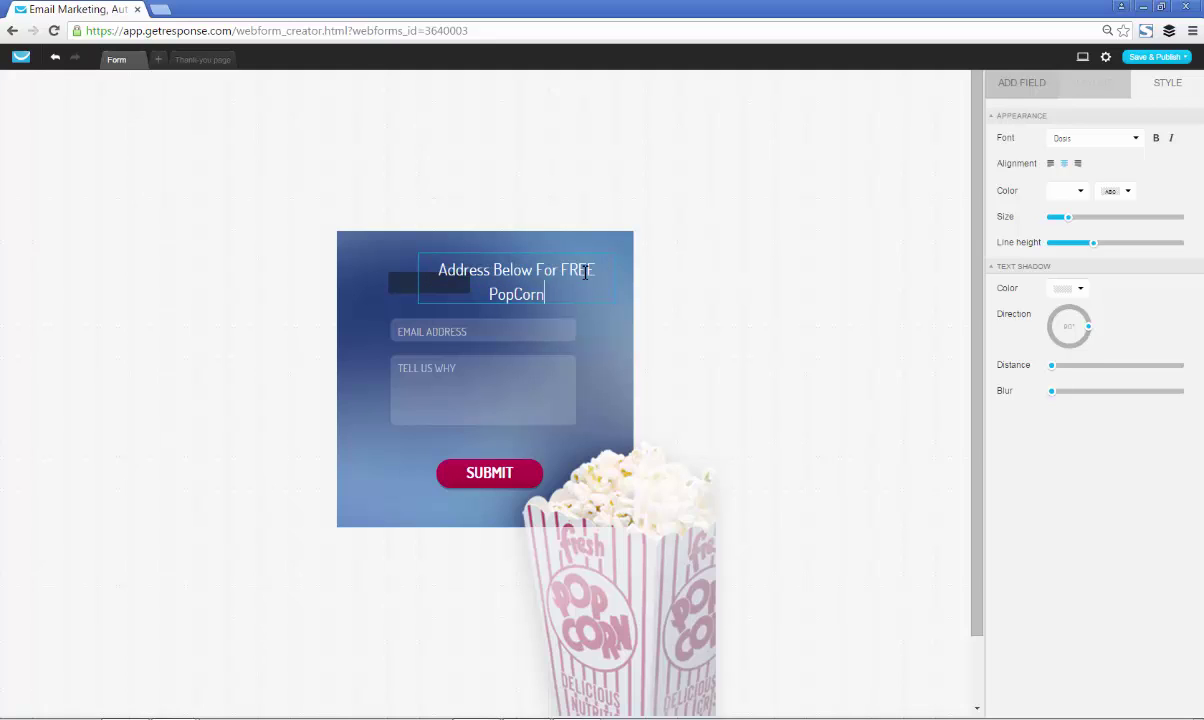
pyautogui.click(578, 269)
# Step: Widen the PopCorn heading block by dragging its right edge so it fits two lines
pyautogui.click(597, 303)
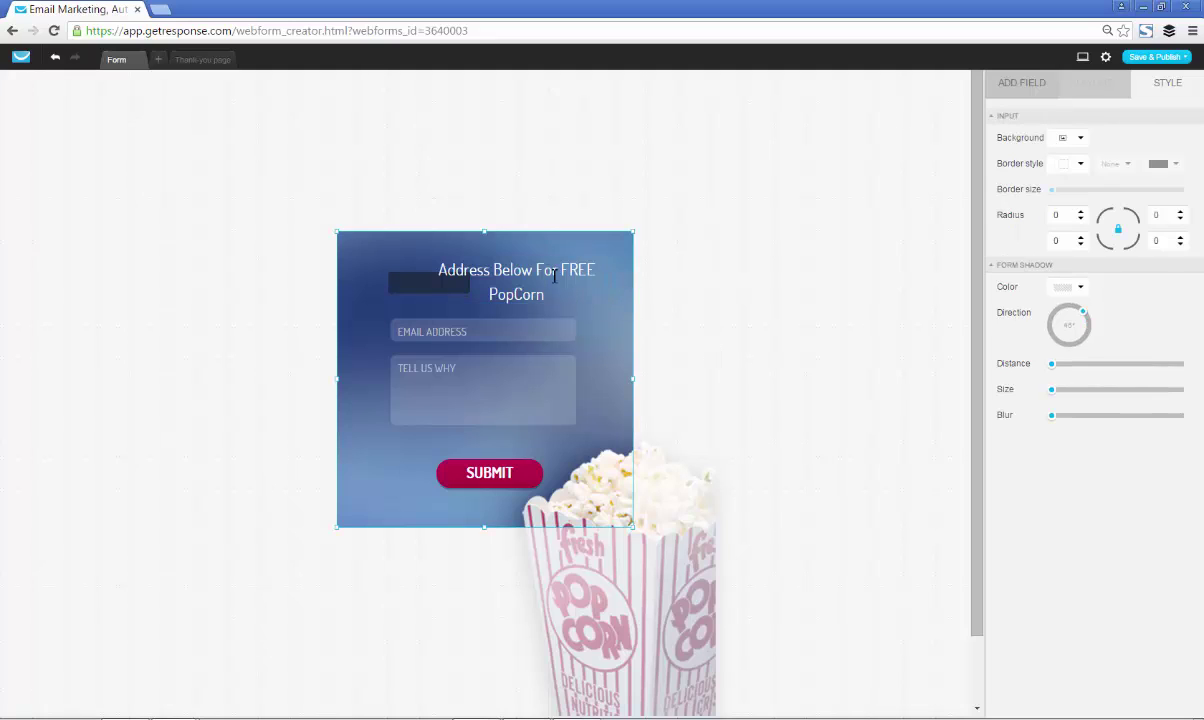
pyautogui.click(558, 265)
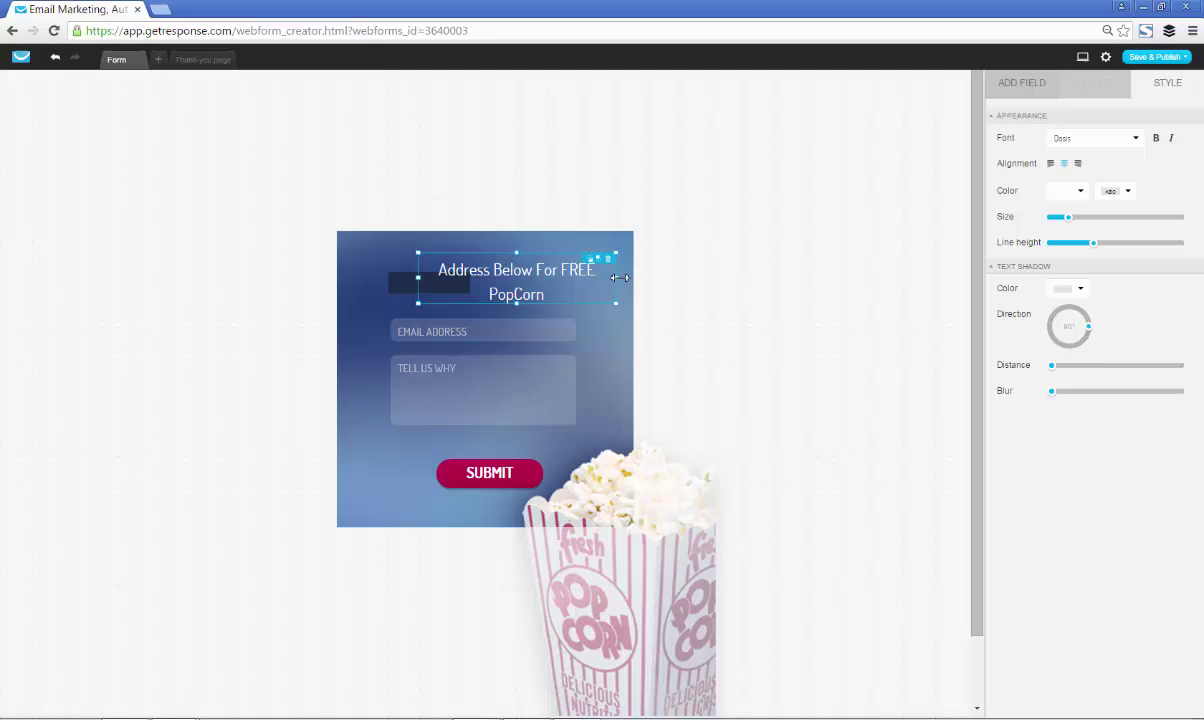
pyautogui.moveTo(615, 278); pyautogui.dragTo(638, 278)
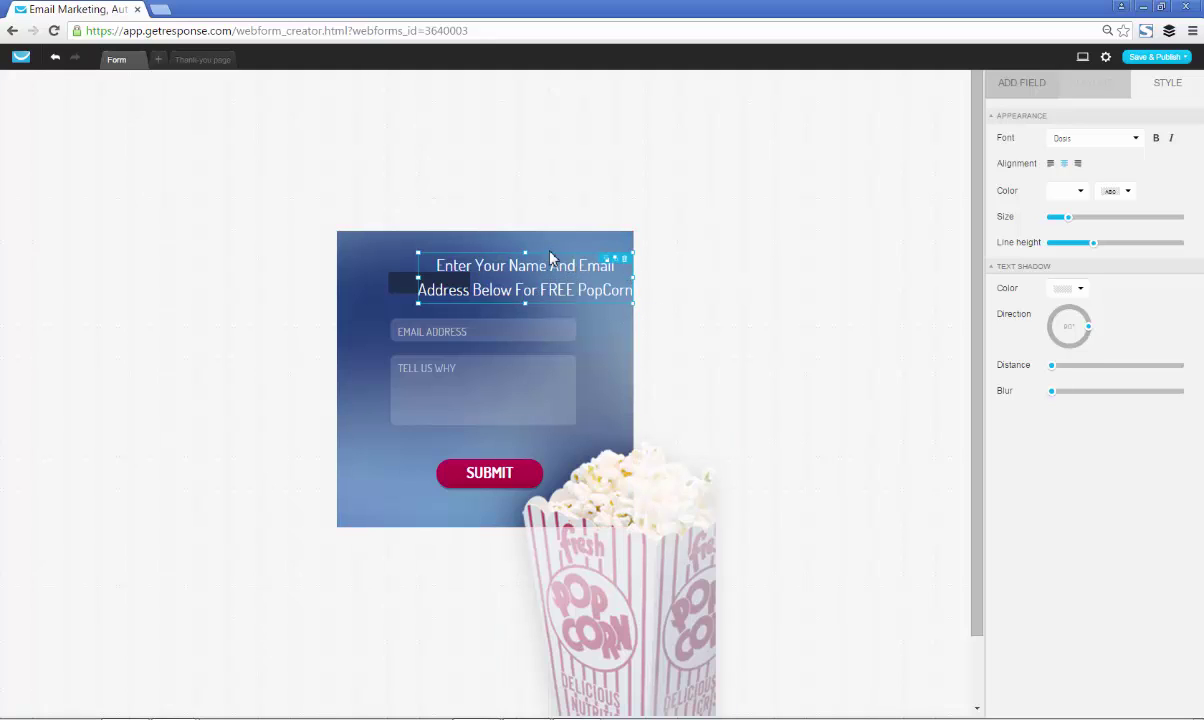
# Step: Move the heading block left to centre it above the email field
pyautogui.click(497, 246)
pyautogui.click(460, 258)
pyautogui.moveTo(485, 260); pyautogui.dragTo(452, 255)
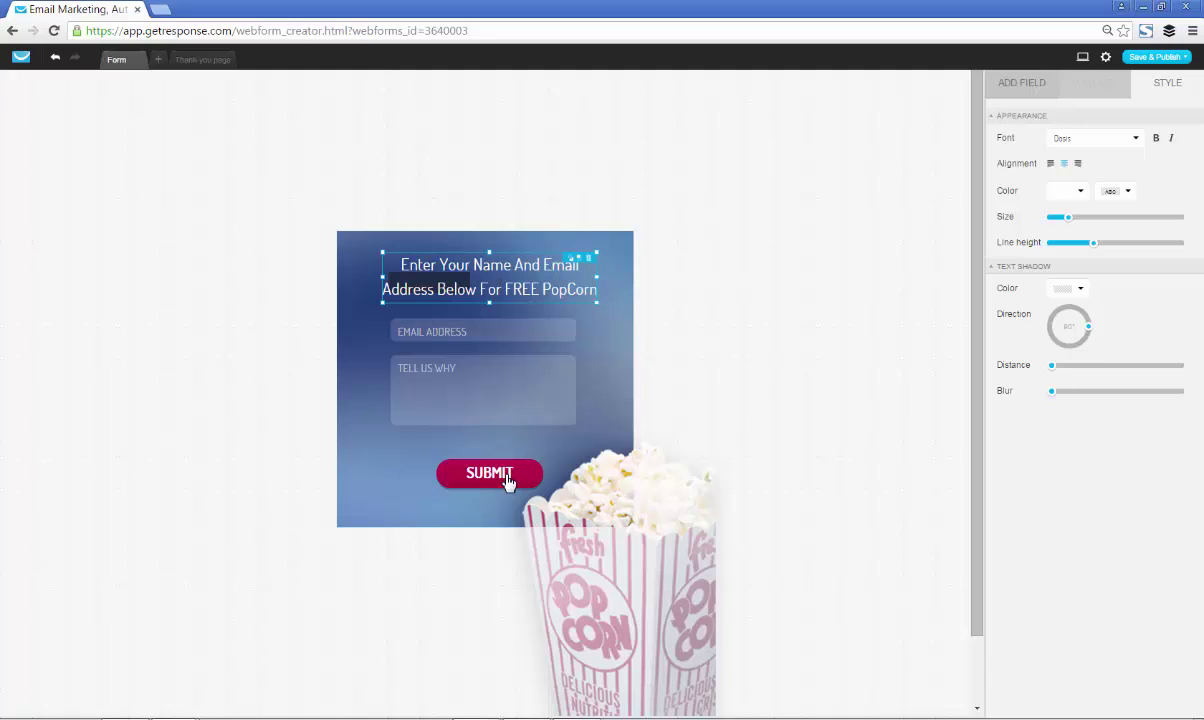
# Step: Drag the dark box from behind the heading to the form's bottom-left corner
pyautogui.click(415, 308)
pyautogui.click(396, 272)
pyautogui.doubleClick(392, 272)
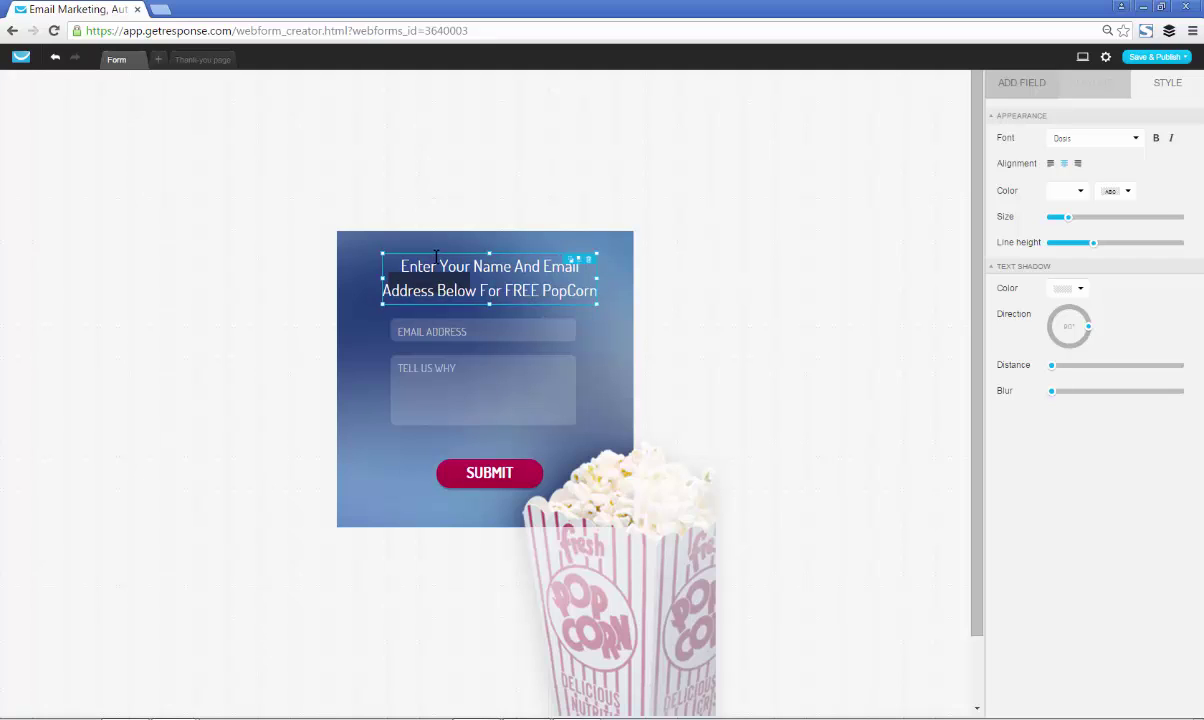
pyautogui.click(445, 280)
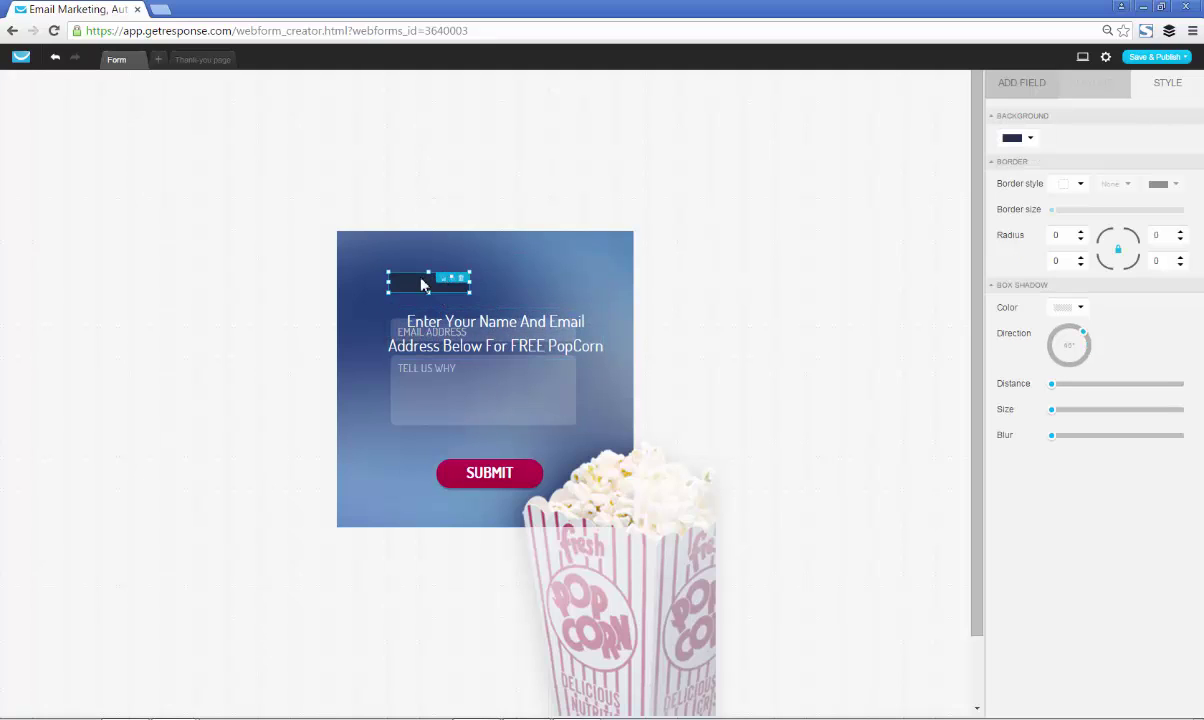
pyautogui.moveTo(421, 285); pyautogui.dragTo(388, 502)
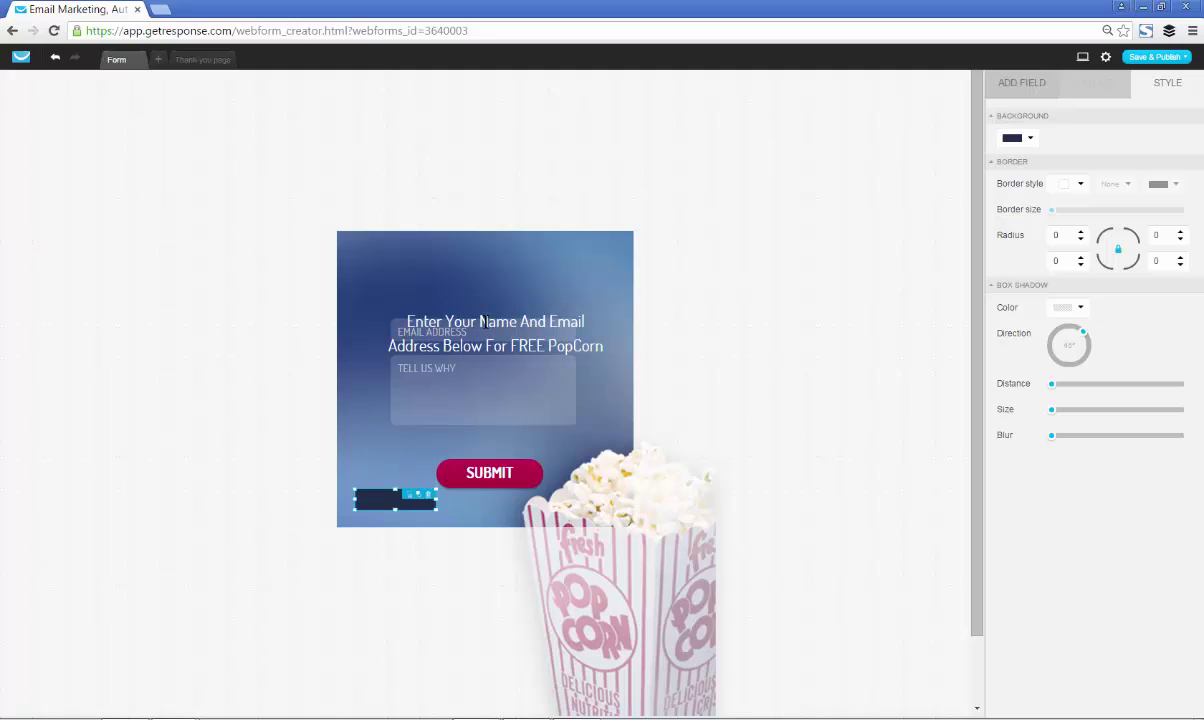
# Step: Move the PopCorn heading back up to the top of the form
pyautogui.click(481, 322)
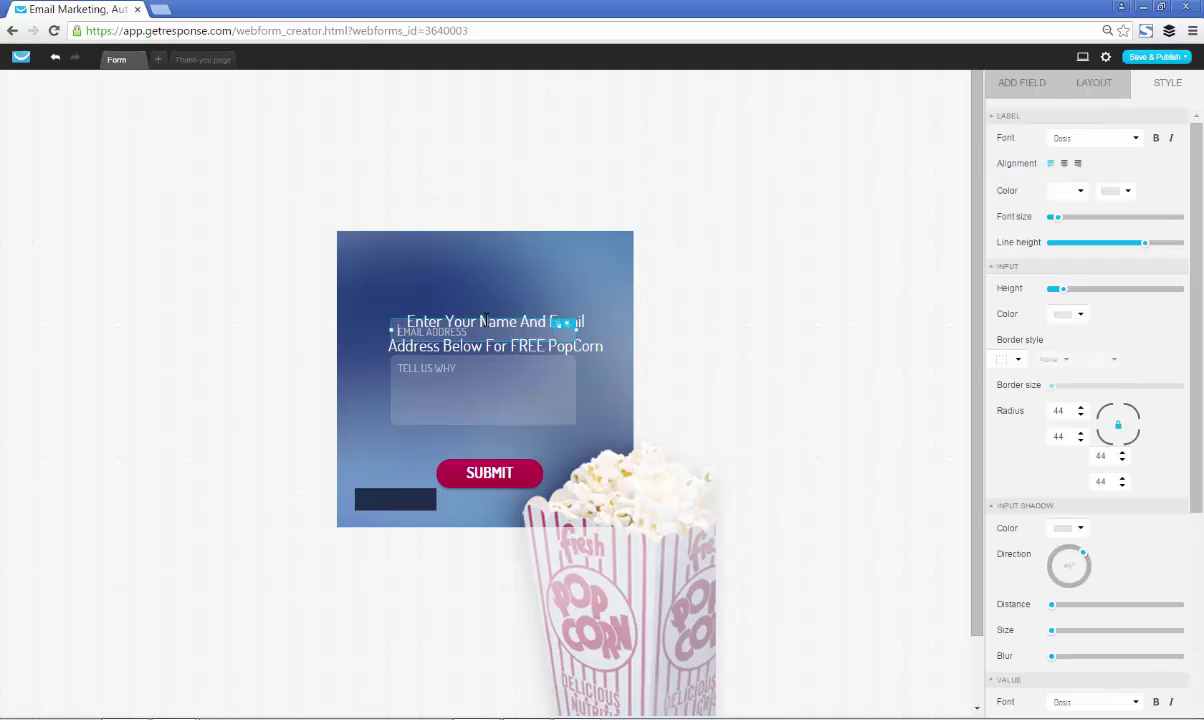
pyautogui.click(600, 346)
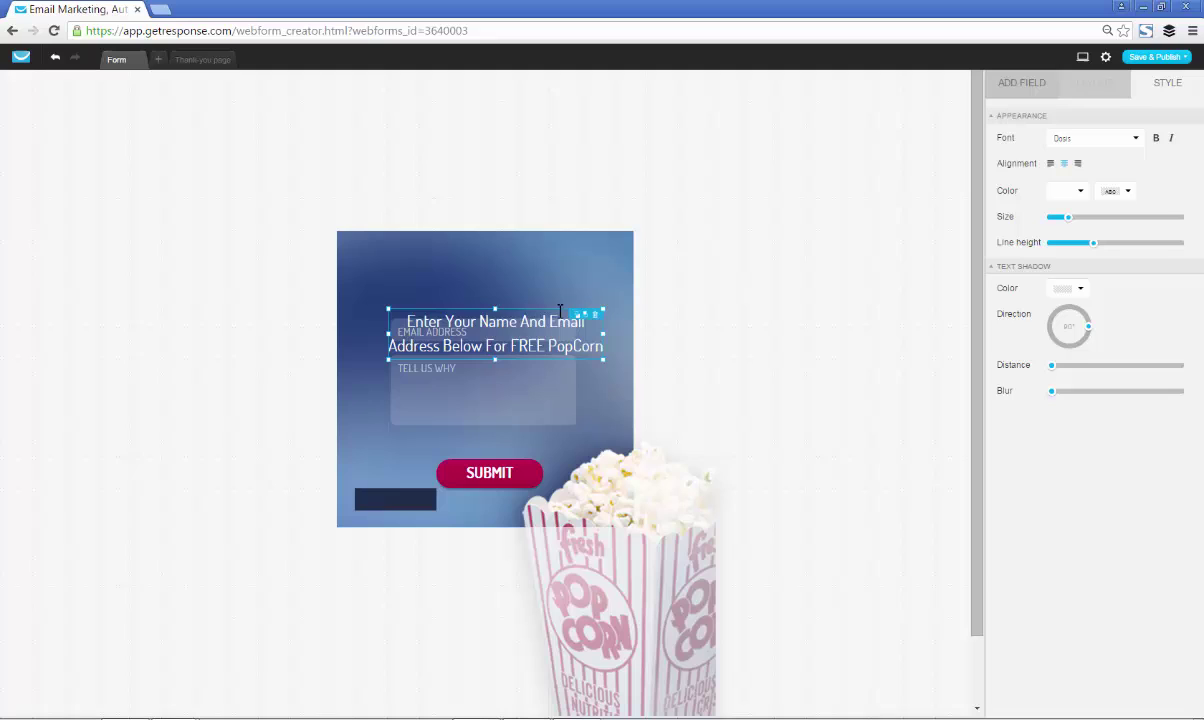
pyautogui.moveTo(560, 311); pyautogui.dragTo(549, 257)
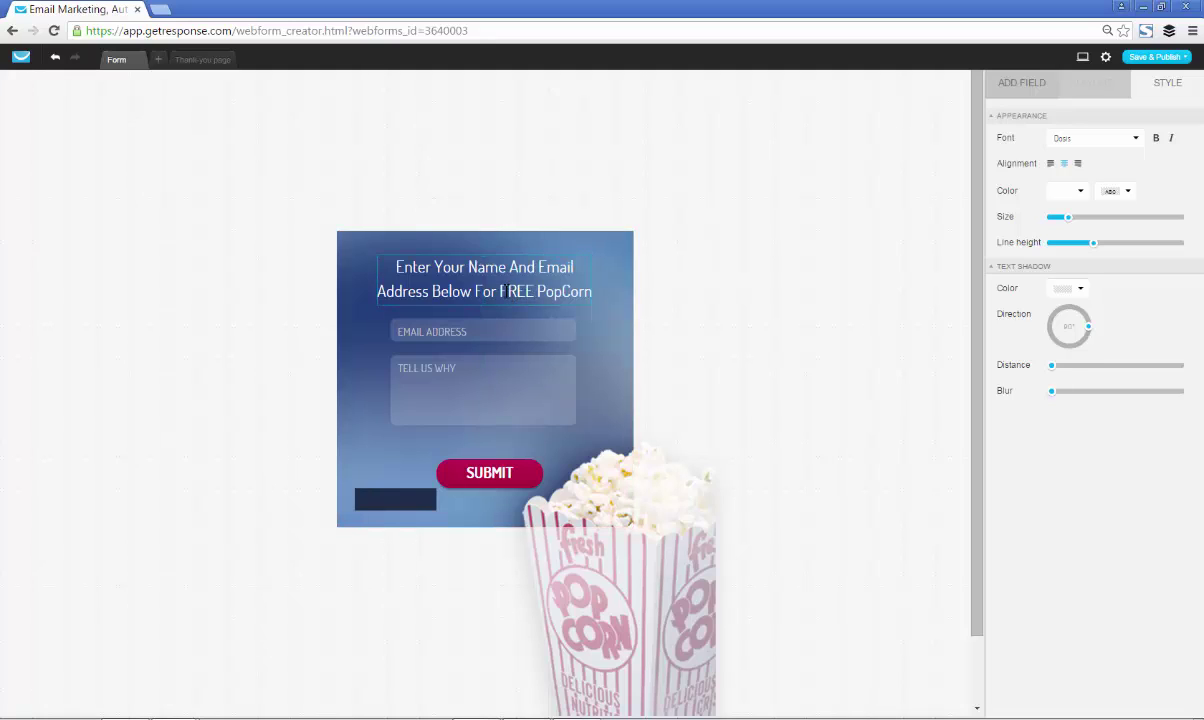
# Step: Bold the words 'FREE PopCorn' in the heading and recentre the heading block at the top
pyautogui.moveTo(504, 291); pyautogui.dragTo(599, 291)
pyautogui.click(508, 290)
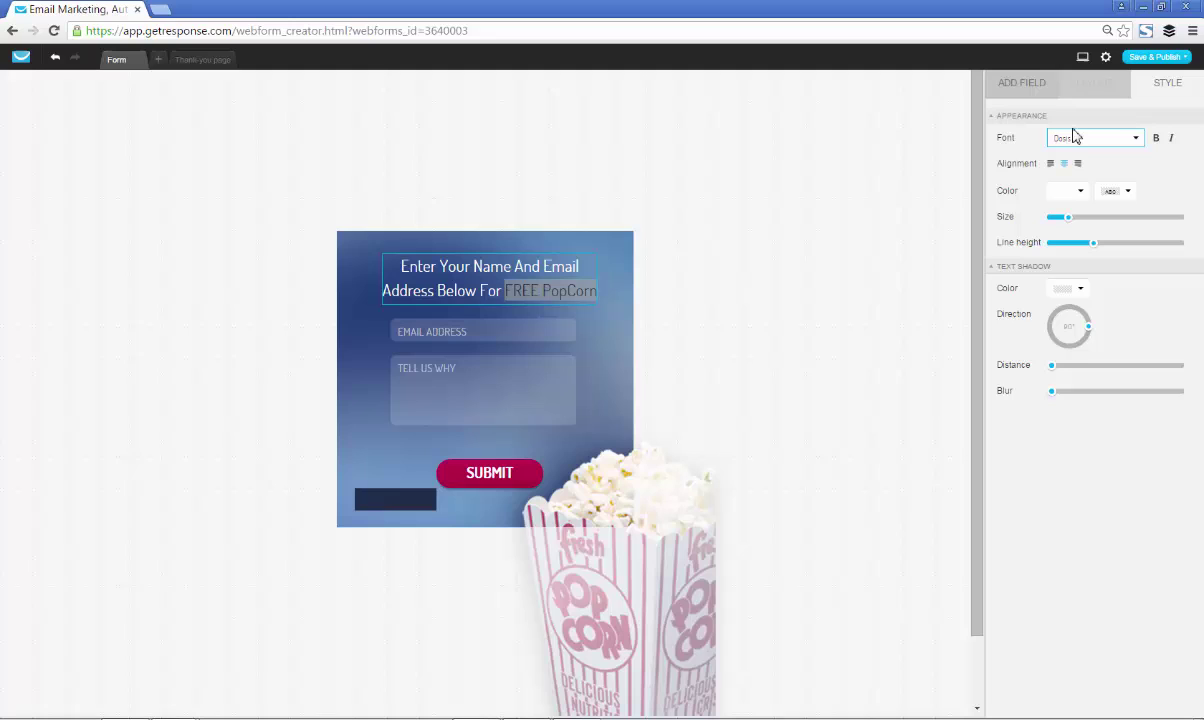
pyautogui.click(1155, 139)
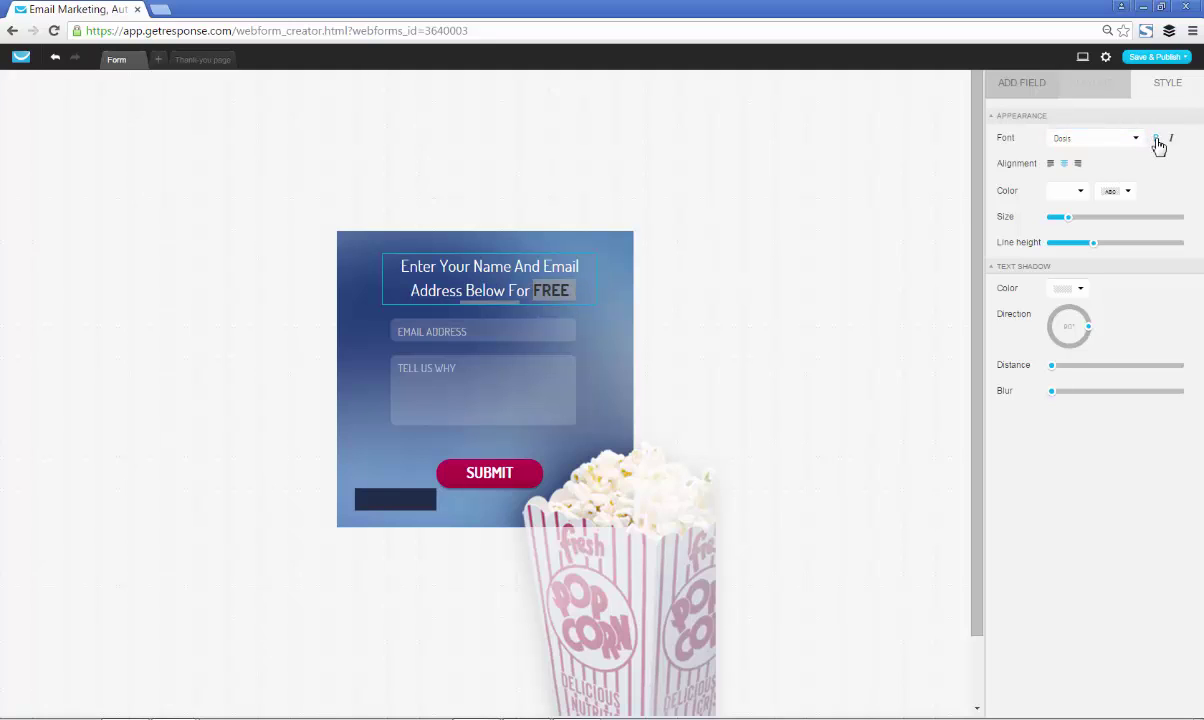
pyautogui.click(363, 266)
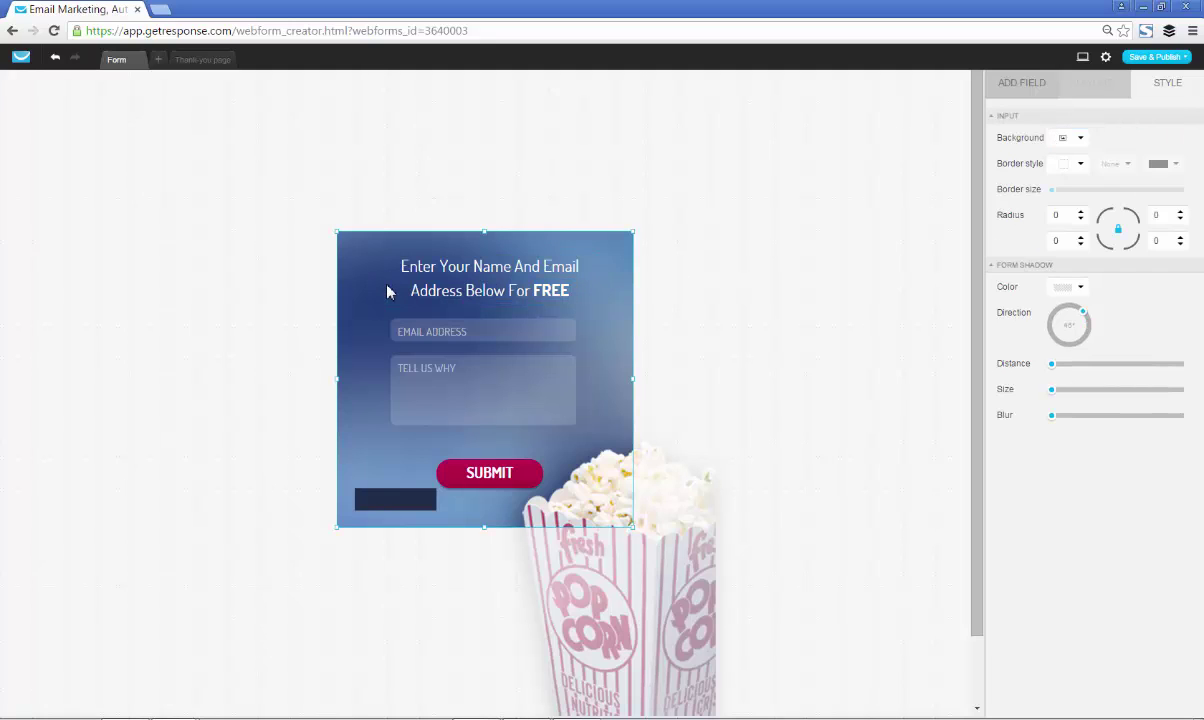
pyautogui.click(420, 280)
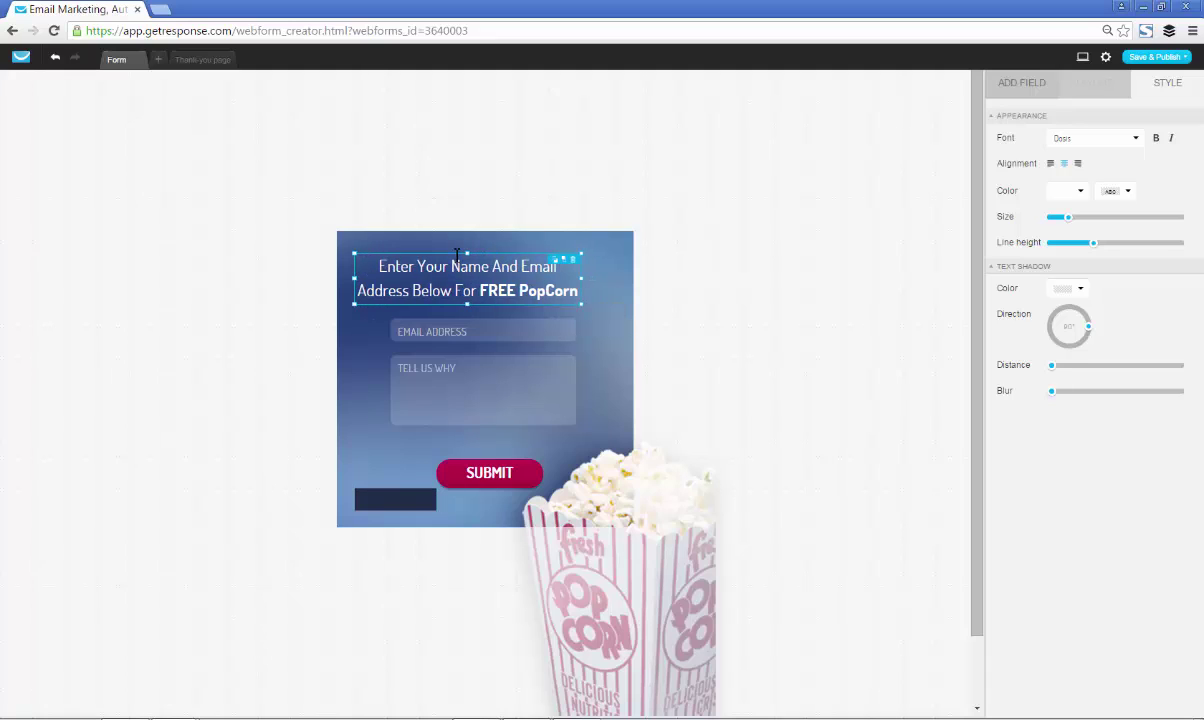
pyautogui.moveTo(455, 258); pyautogui.dragTo(490, 256)
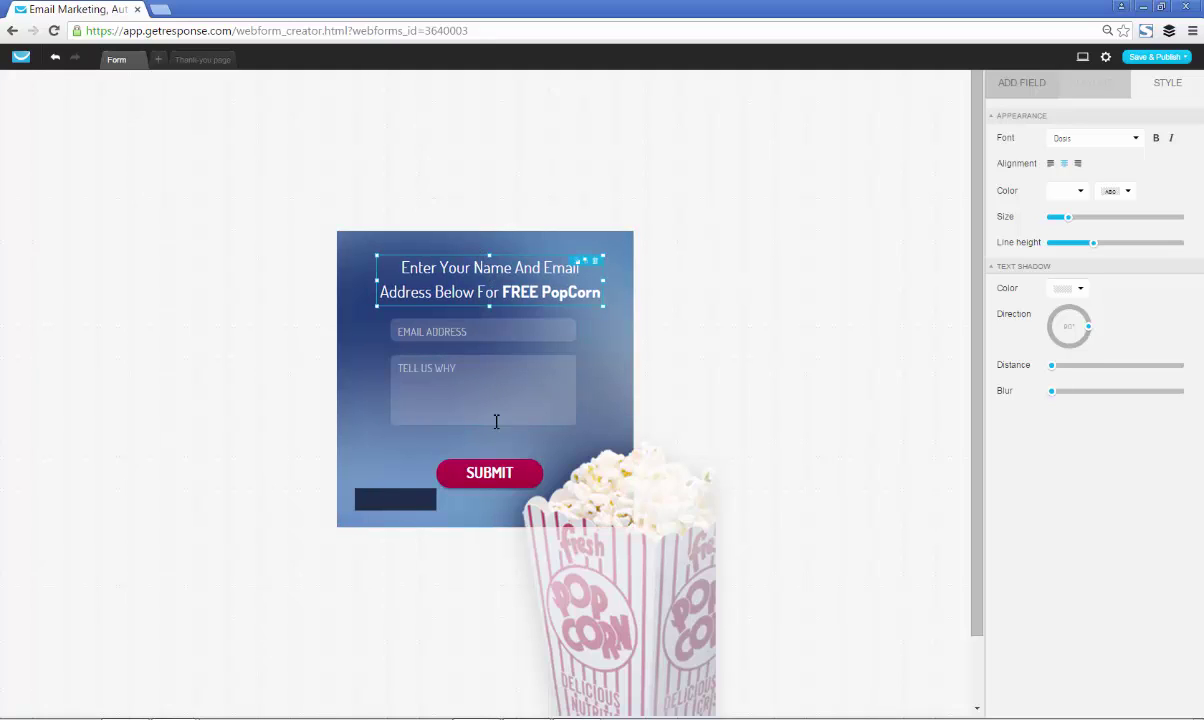
# Step: Enlarge and position the dark box behind the bold 'FREE PopCorn' words as a highlight
pyautogui.click(408, 503)
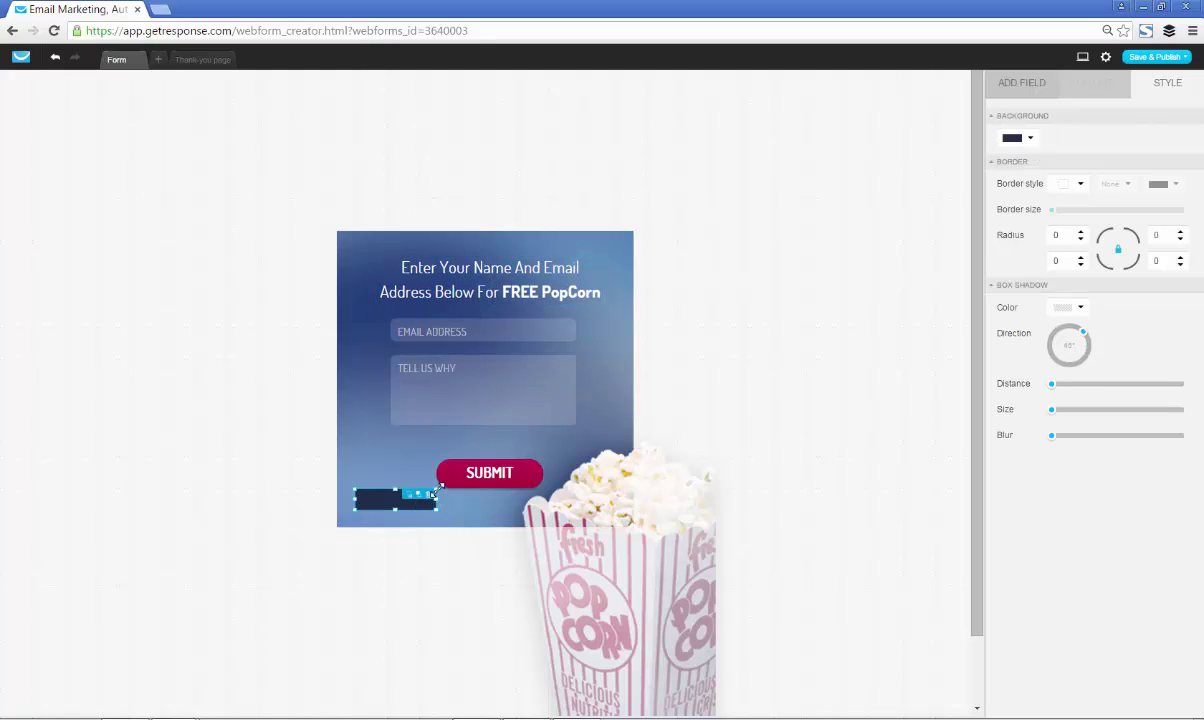
pyautogui.moveTo(437, 490); pyautogui.dragTo(554, 276)
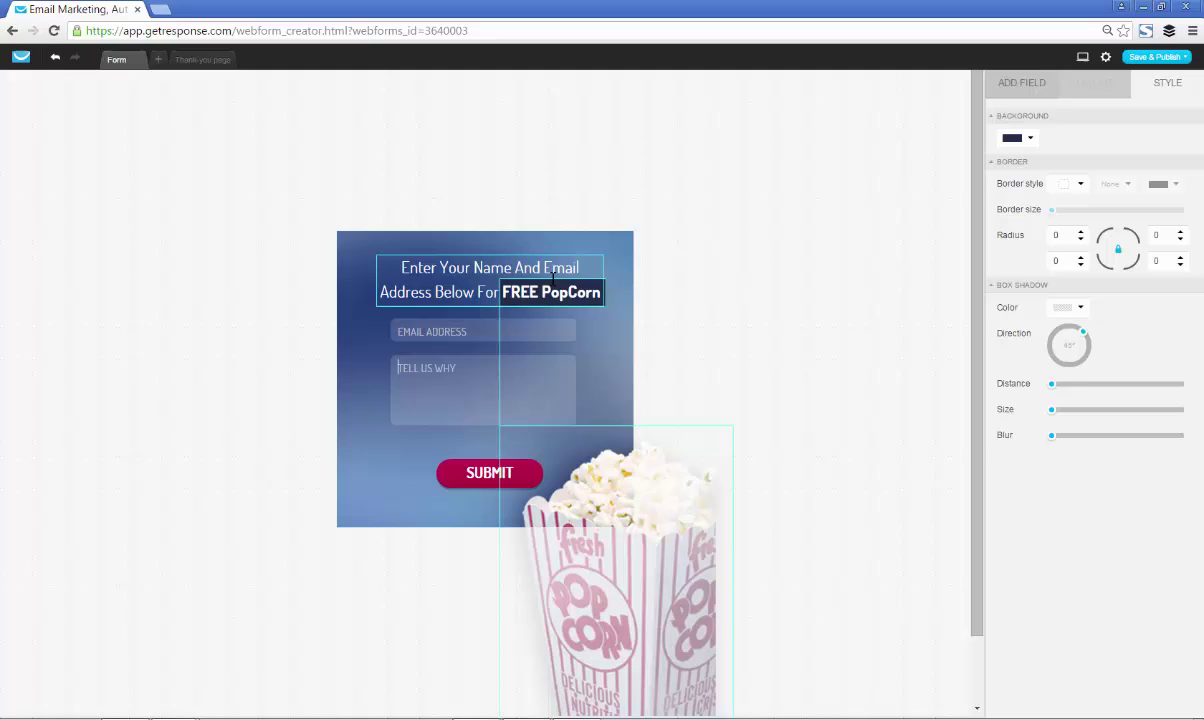
pyautogui.click(627, 329)
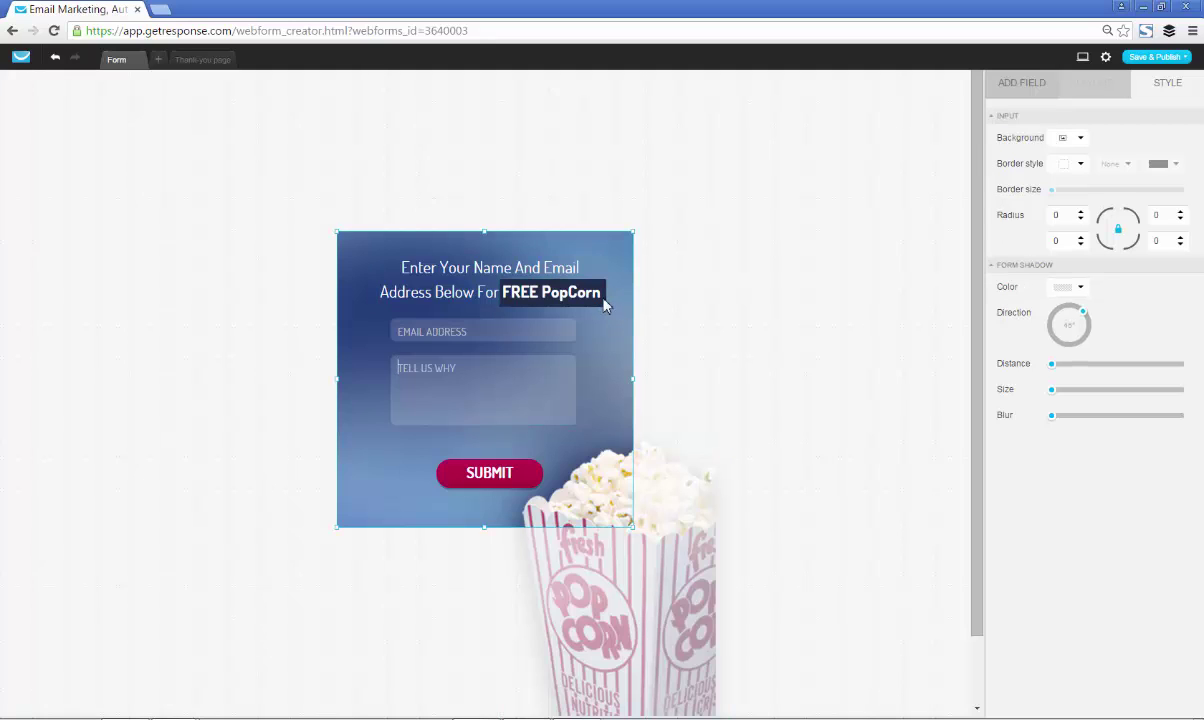
pyautogui.click(603, 300)
pyautogui.click(609, 297)
pyautogui.click(606, 304)
pyautogui.click(608, 304)
pyautogui.click(606, 300)
pyautogui.moveTo(605, 296); pyautogui.dragTo(609, 296)
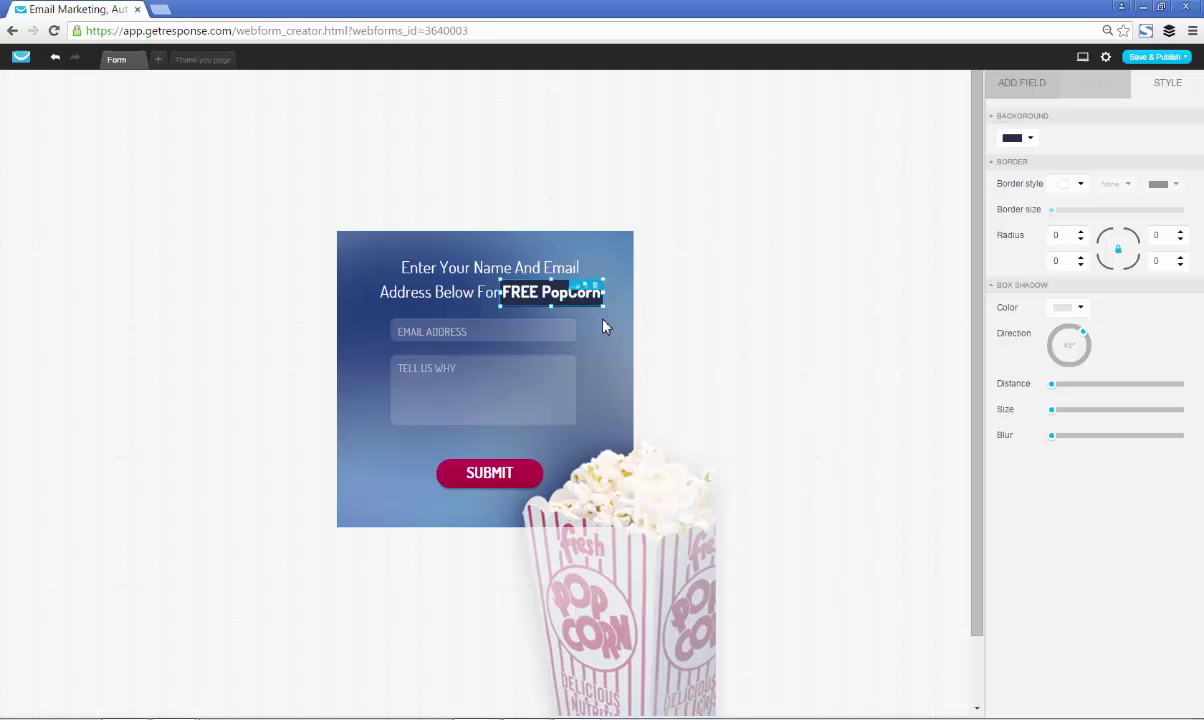
pyautogui.click(604, 327)
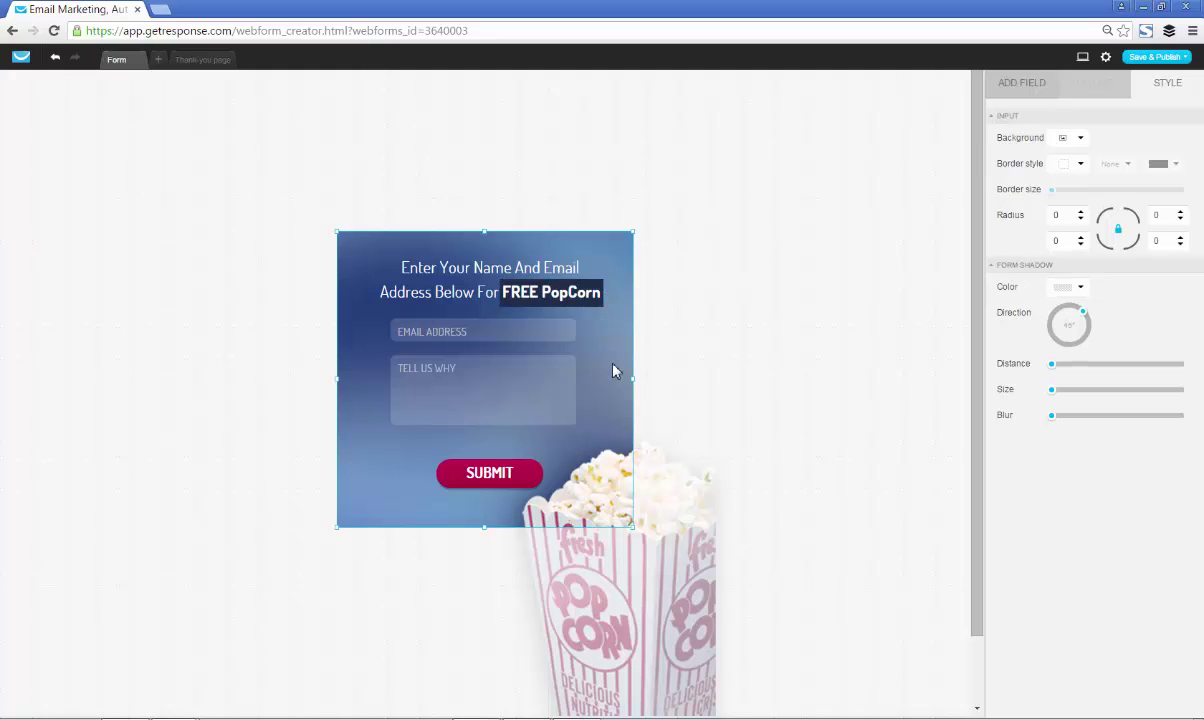
# Step: Delete the TELL US WHY field from the form
pyautogui.click(445, 331)
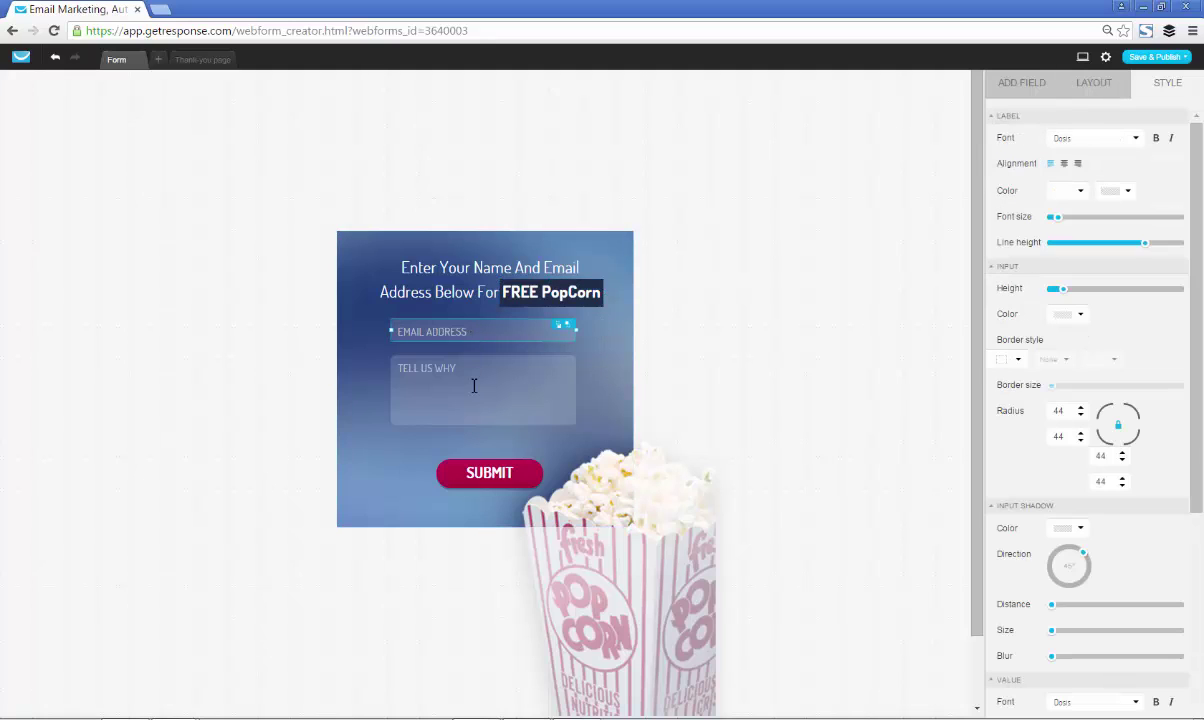
pyautogui.click(474, 387)
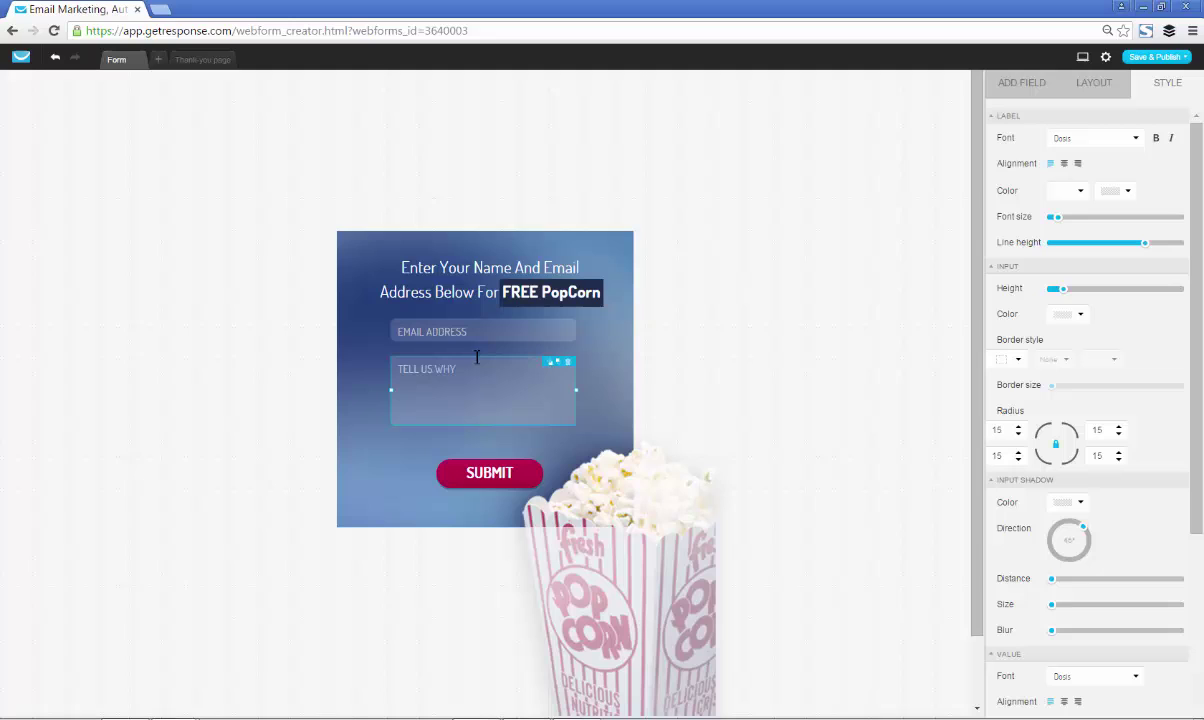
pyautogui.click(568, 363)
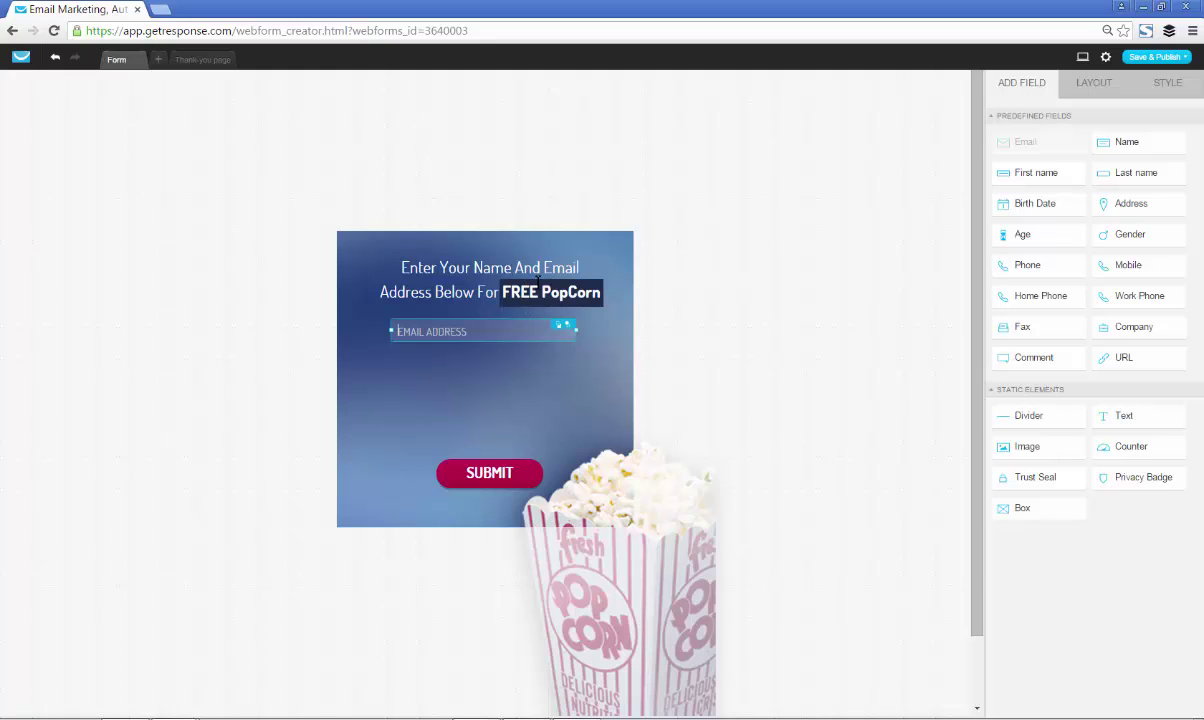
# Step: Drag the email address field down to sit just above the SUBMIT button
pyautogui.click(483, 323)
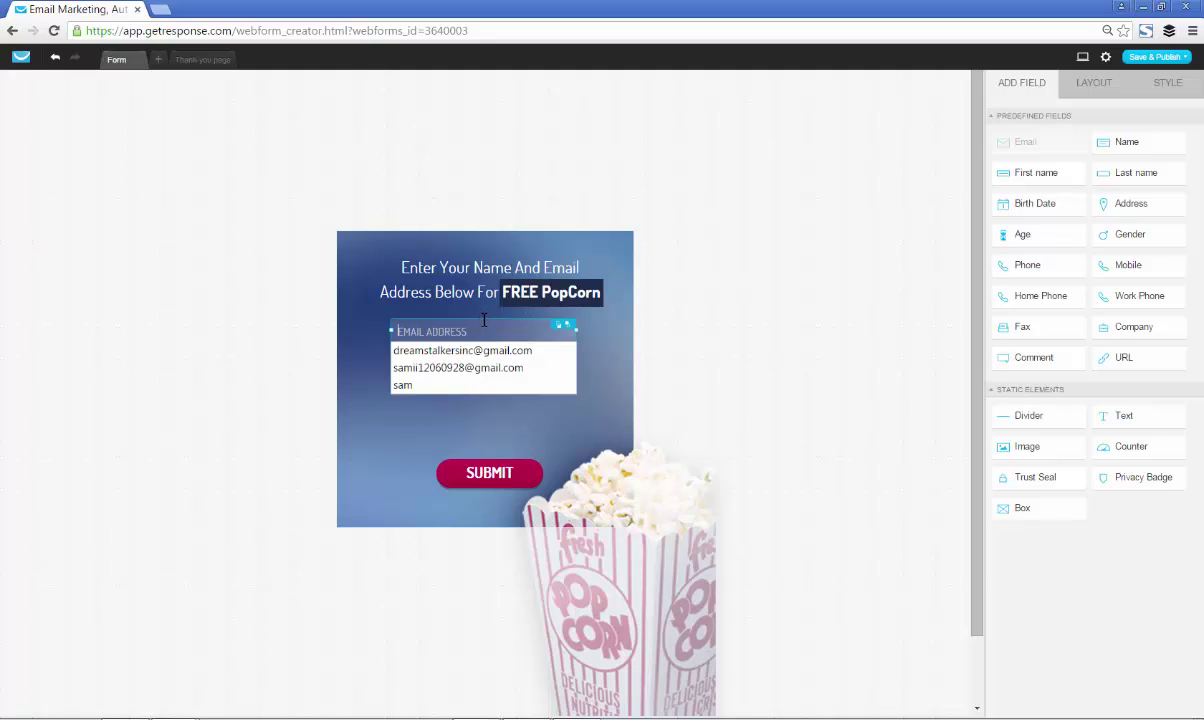
pyautogui.moveTo(483, 320); pyautogui.dragTo(479, 405)
pyautogui.click(540, 364)
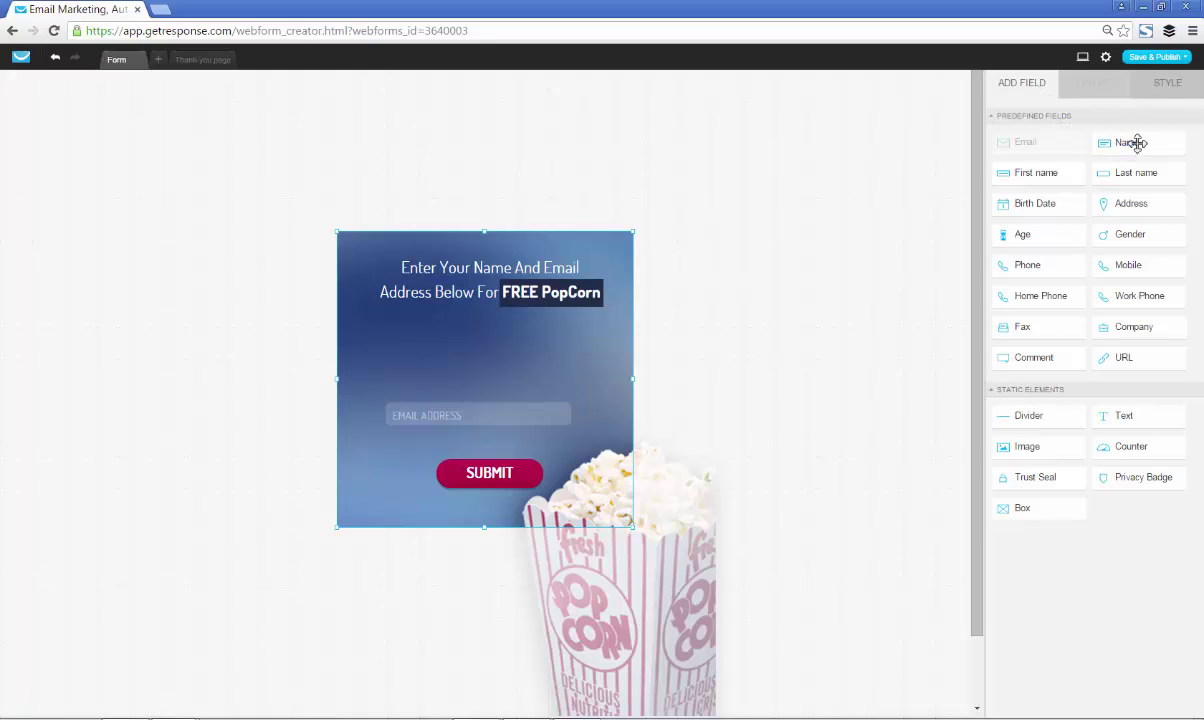
# Step: Add a Name field at the form's centre, above the Email Address field
pyautogui.moveTo(1138, 146); pyautogui.dragTo(945, 170)
pyautogui.moveTo(658, 340); pyautogui.dragTo(481, 343)
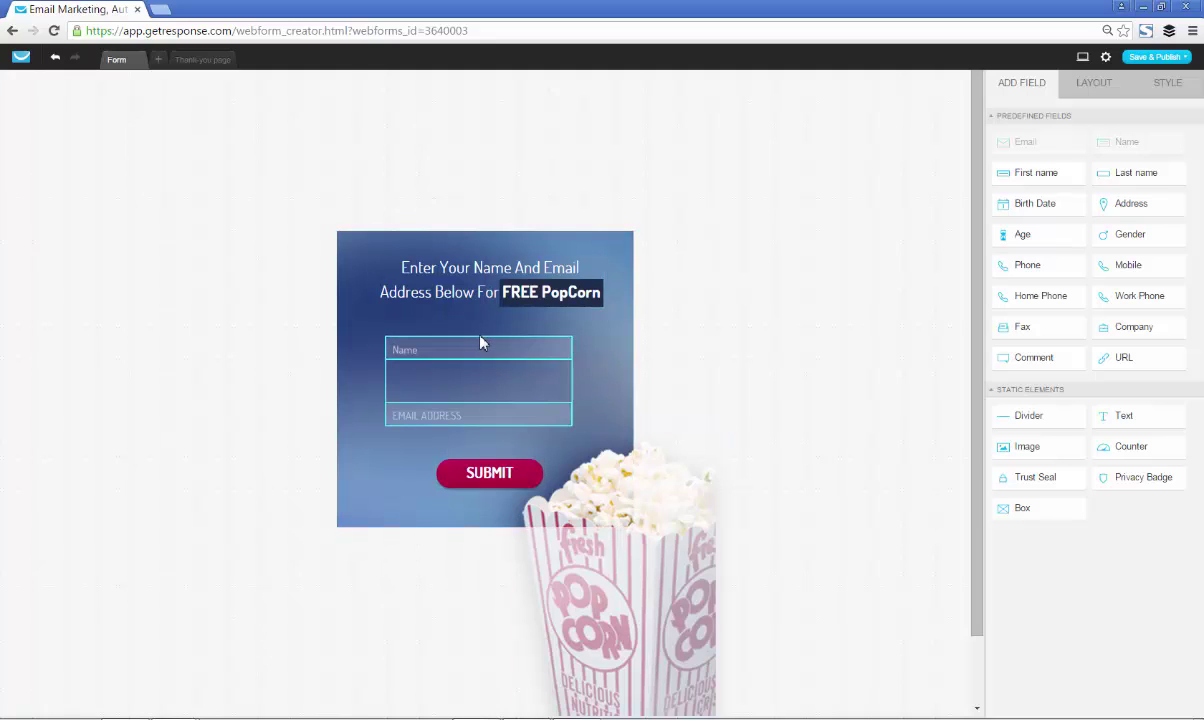
pyautogui.click(519, 407)
pyautogui.click(518, 394)
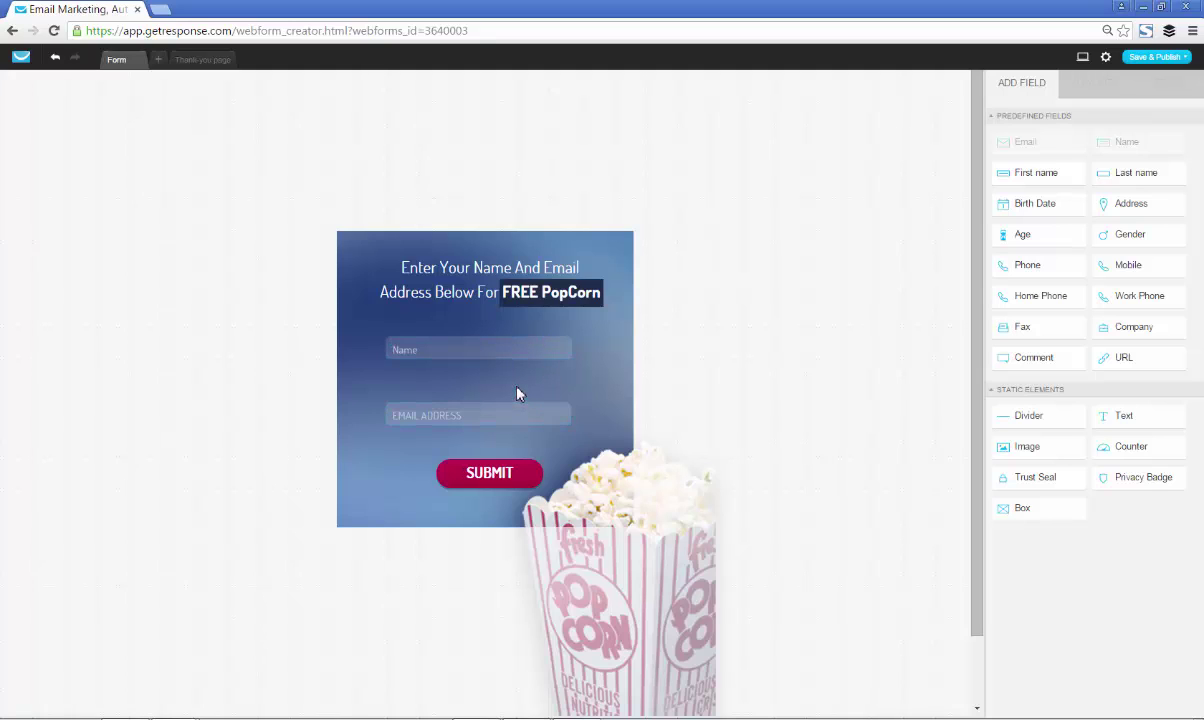
pyautogui.click(503, 404)
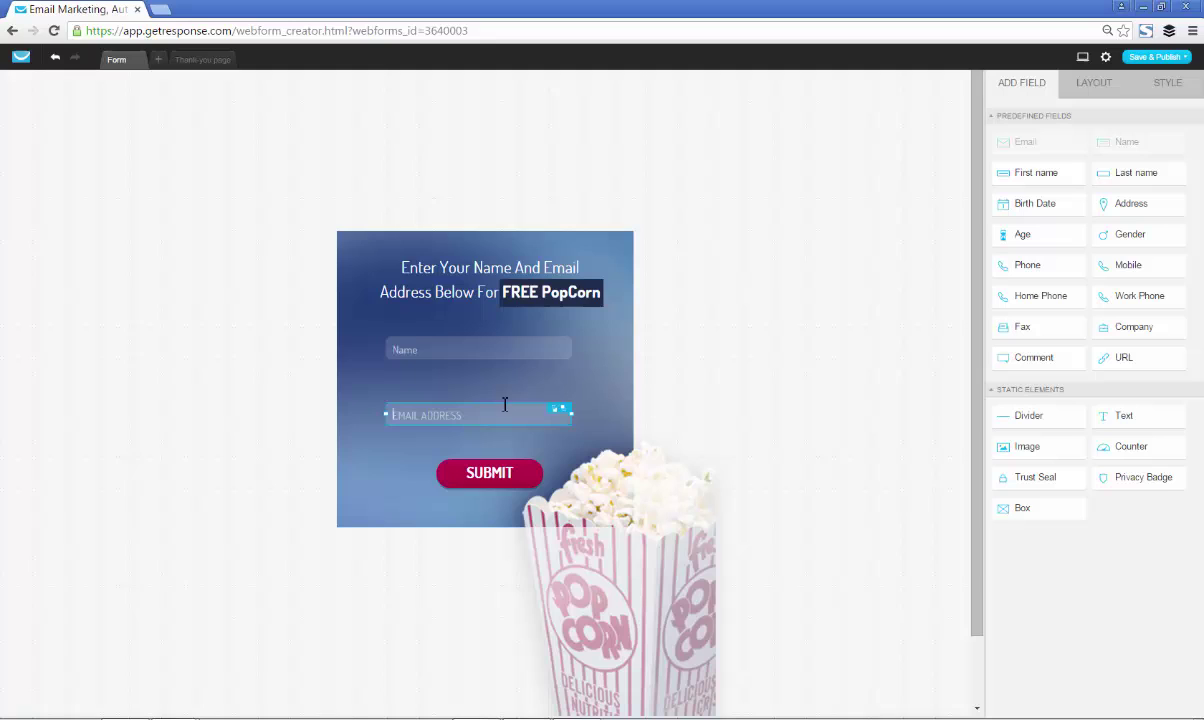
pyautogui.click(500, 396)
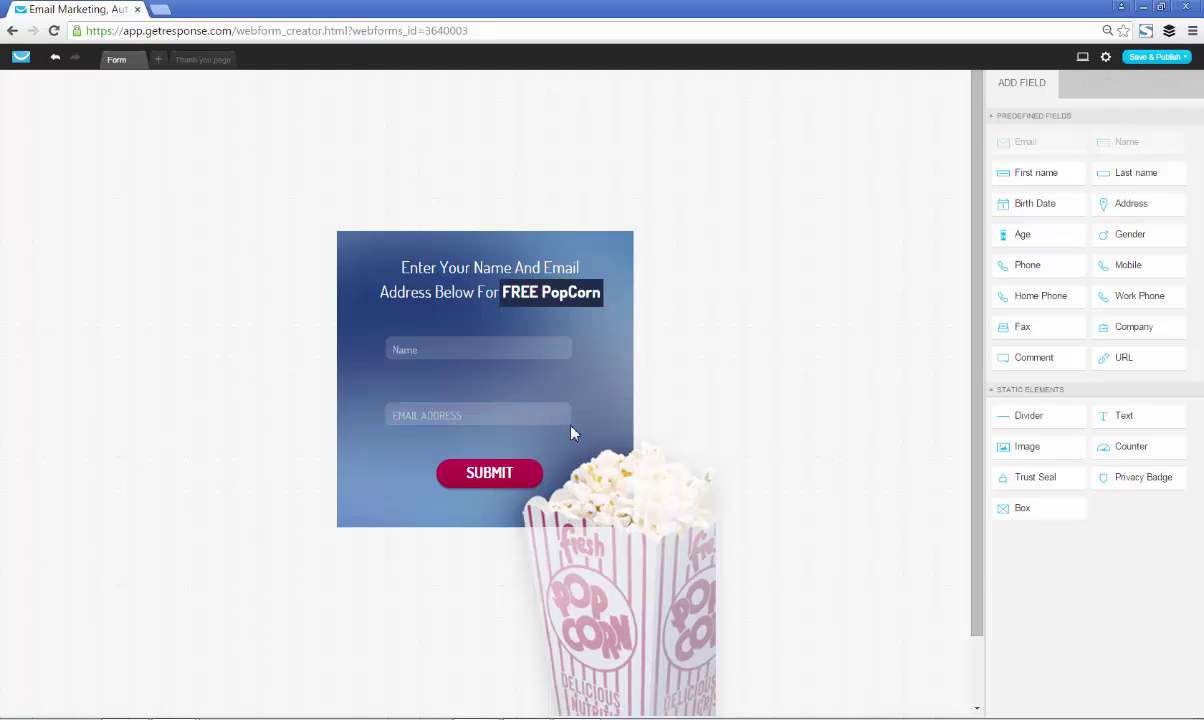
pyautogui.click(561, 421)
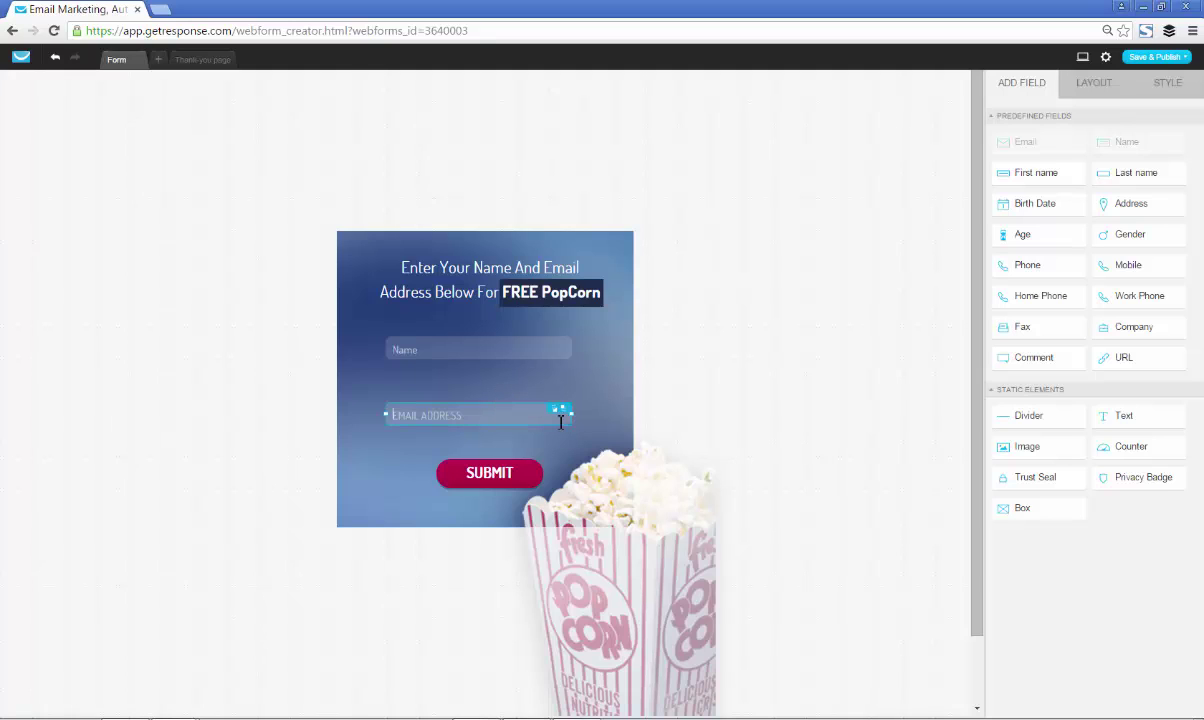
pyautogui.click(488, 407)
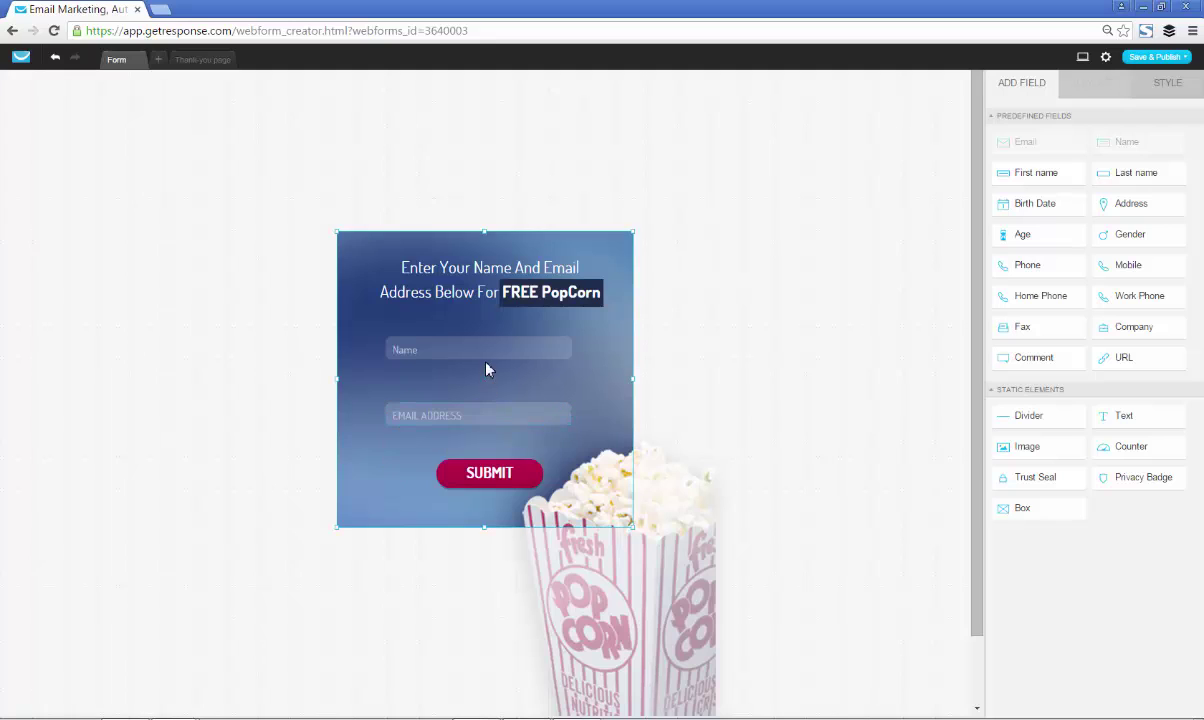
# Step: Shift the Name and Email Address fields and SUBMIT button up; nudge the popcorn image up-left
pyautogui.click(483, 359)
pyautogui.moveTo(483, 359); pyautogui.dragTo(491, 389)
pyautogui.click(490, 407)
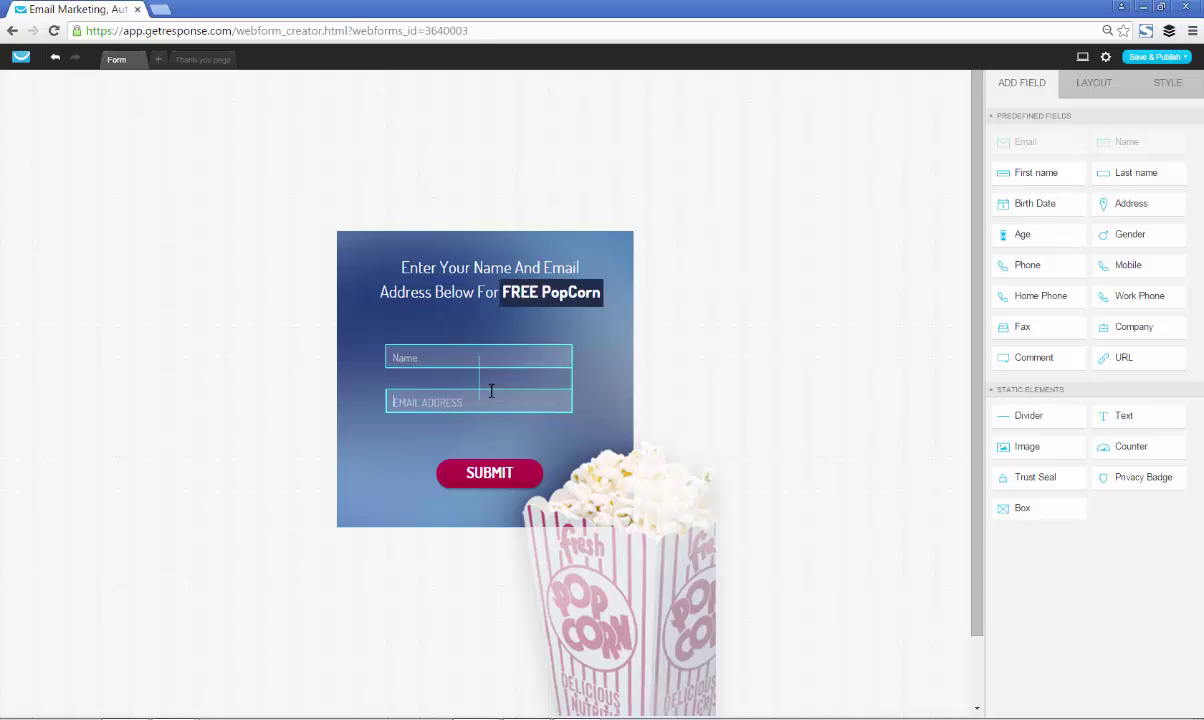
pyautogui.click(612, 408)
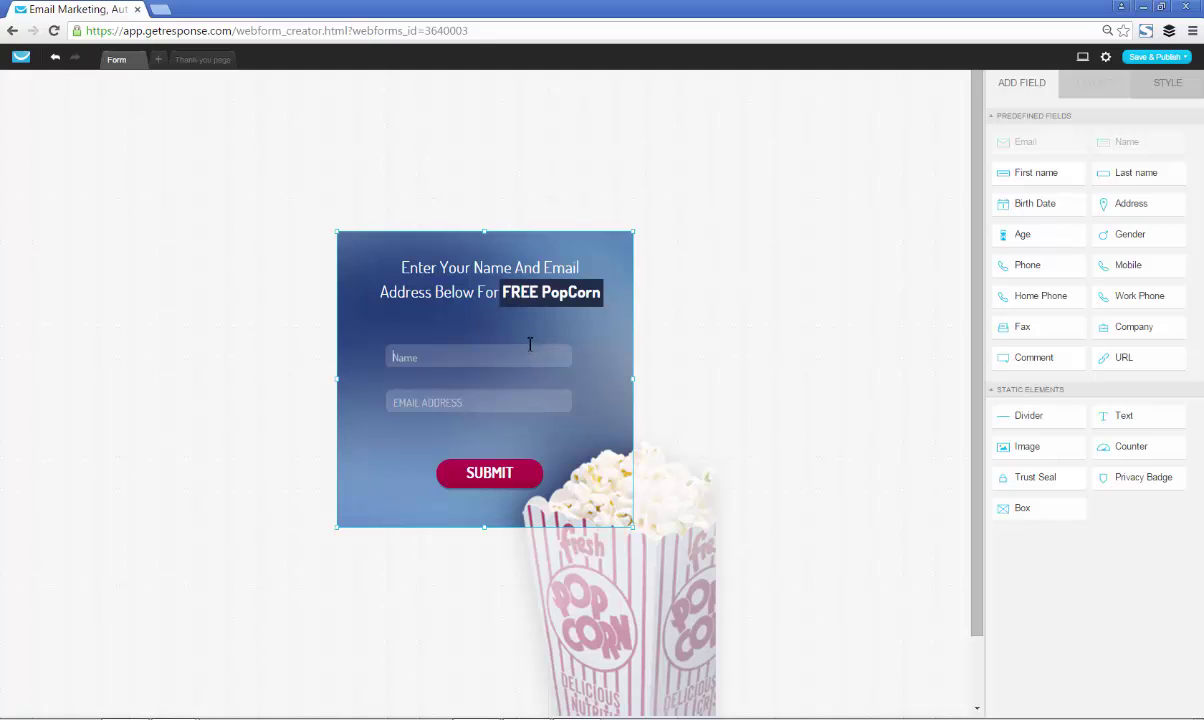
pyautogui.moveTo(530, 344); pyautogui.dragTo(532, 331)
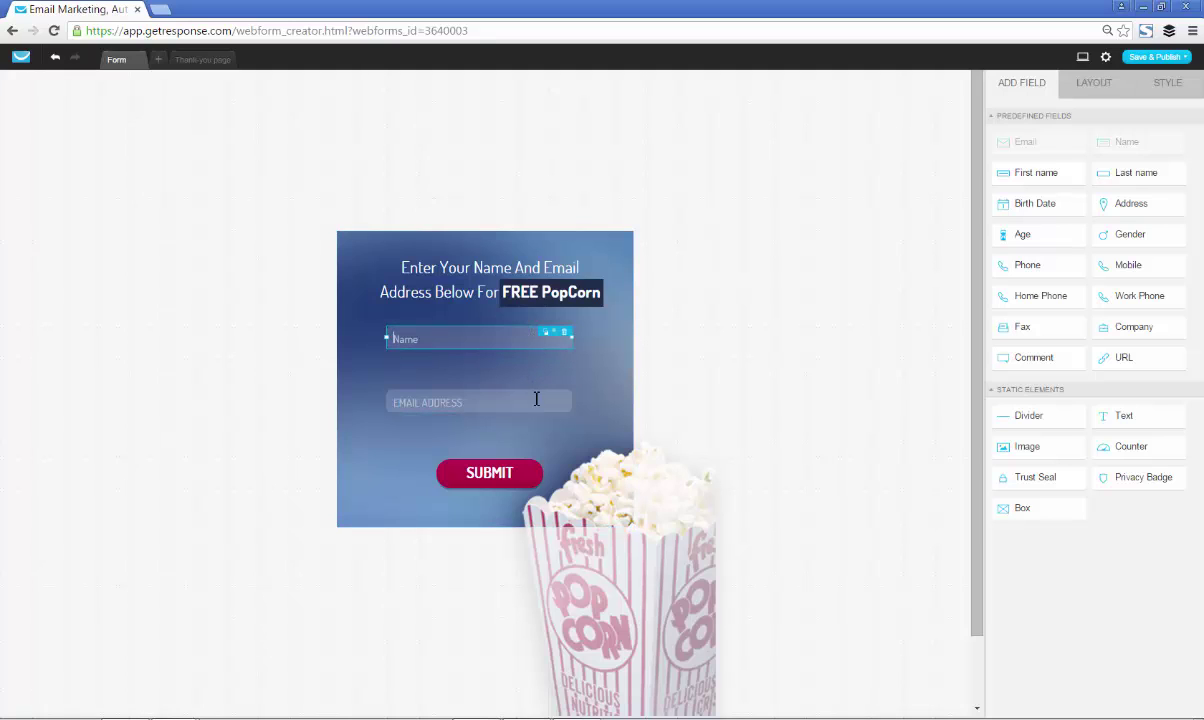
pyautogui.moveTo(537, 392); pyautogui.dragTo(537, 380)
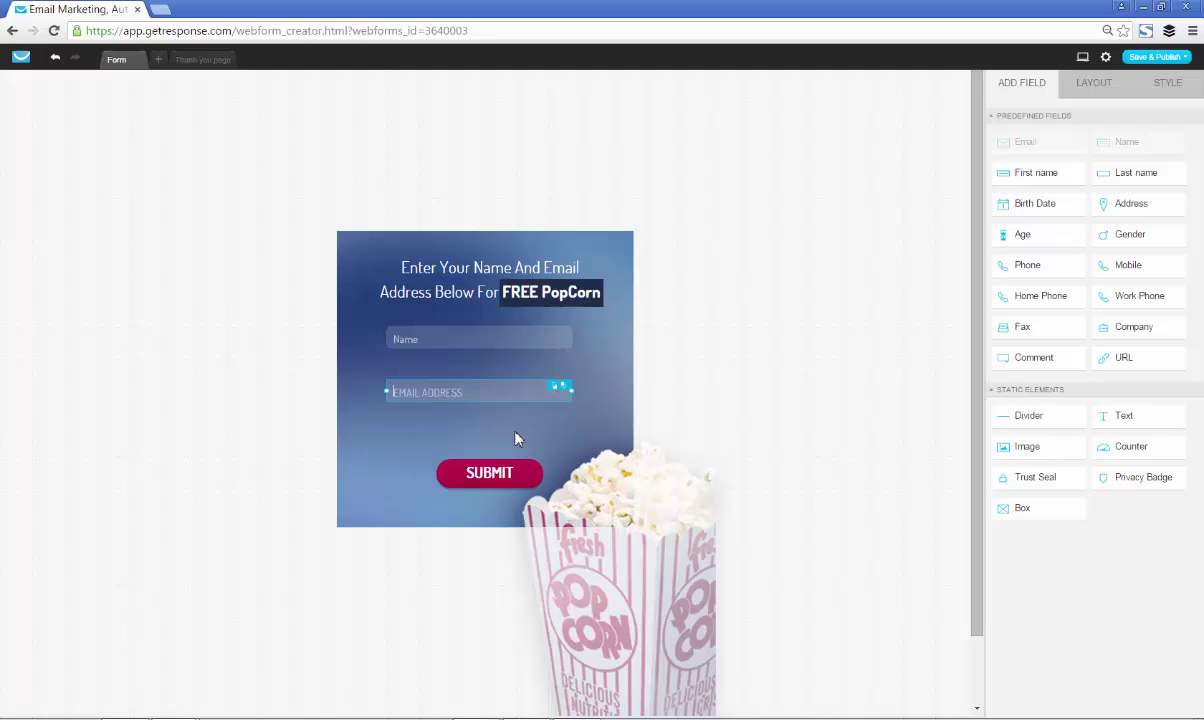
pyautogui.moveTo(511, 474); pyautogui.dragTo(515, 437)
pyautogui.moveTo(589, 497); pyautogui.dragTo(560, 484)
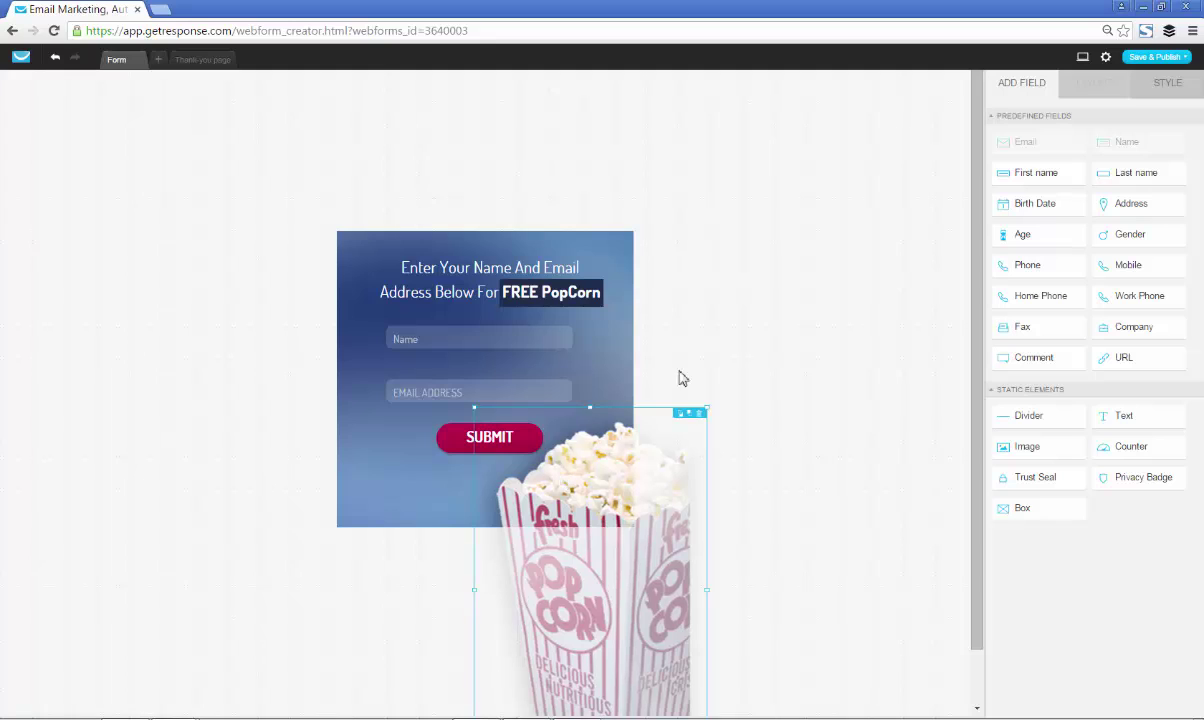
# Step: Deselect the popcorn image and Save & Publish the web form
pyautogui.click(720, 323)
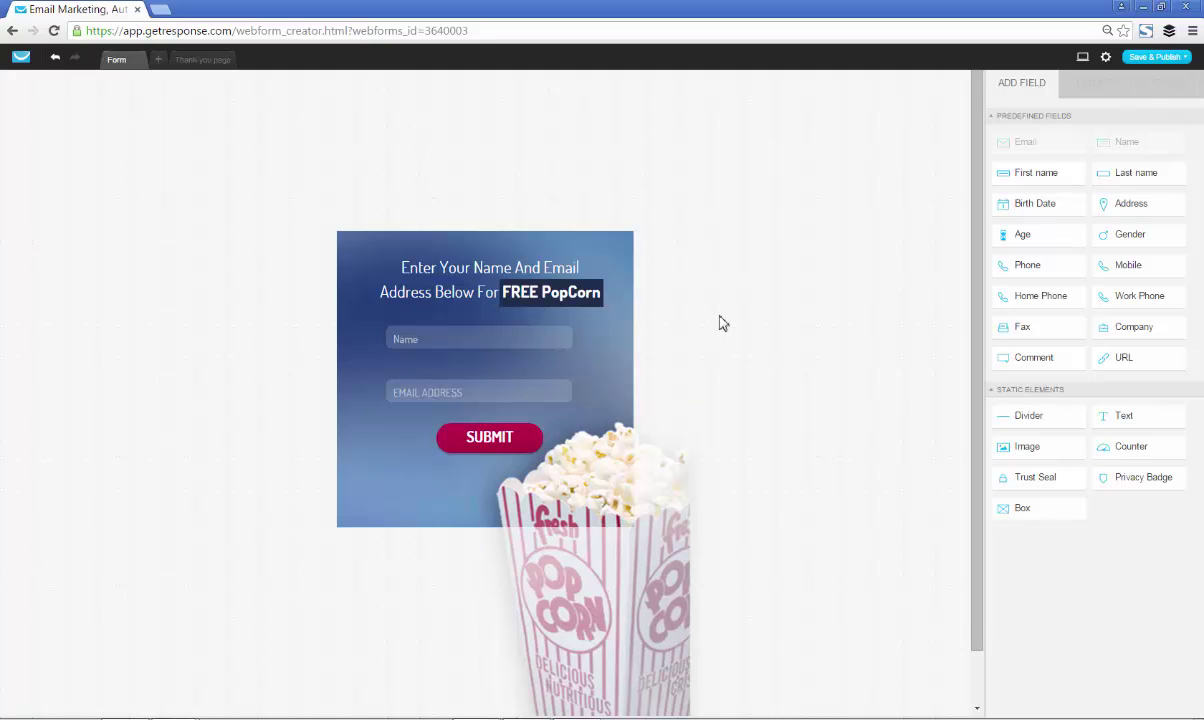
pyautogui.click(1170, 60)
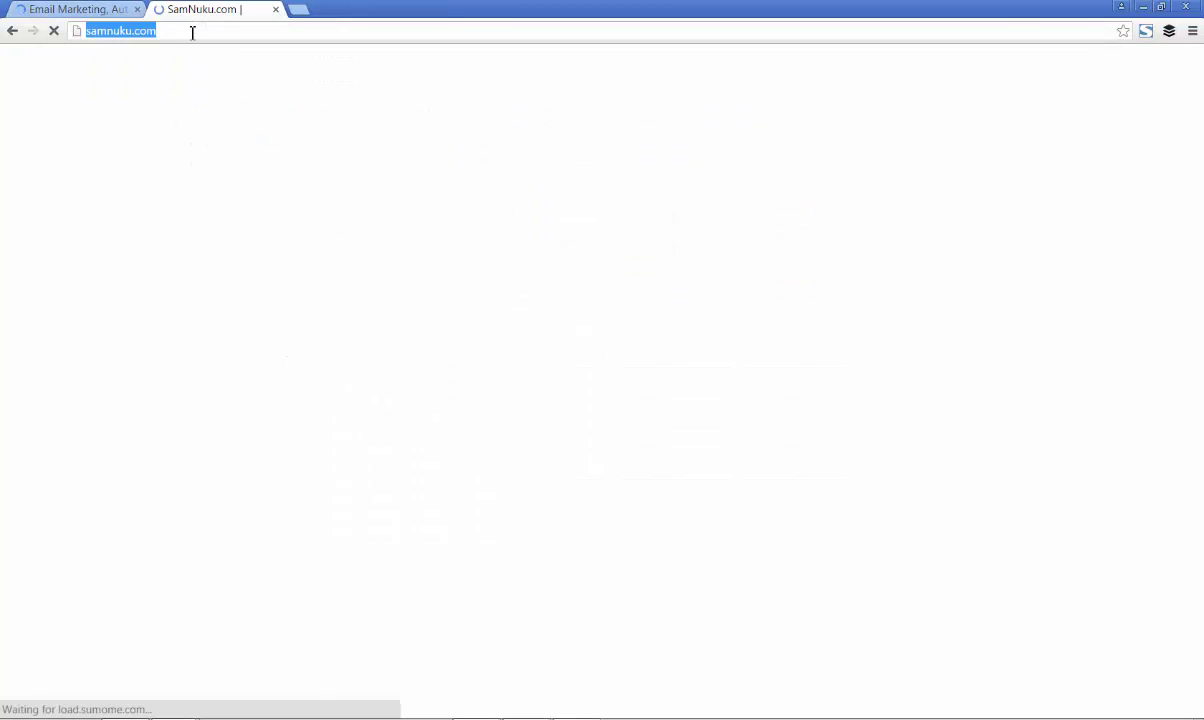
# Step: Load samnuku.com/wp-admin, start a new post via Posts > Add New, then return to GetResponse
pyautogui.press('Down')
pyautogui.press('Down')
pyautogui.press('Return')
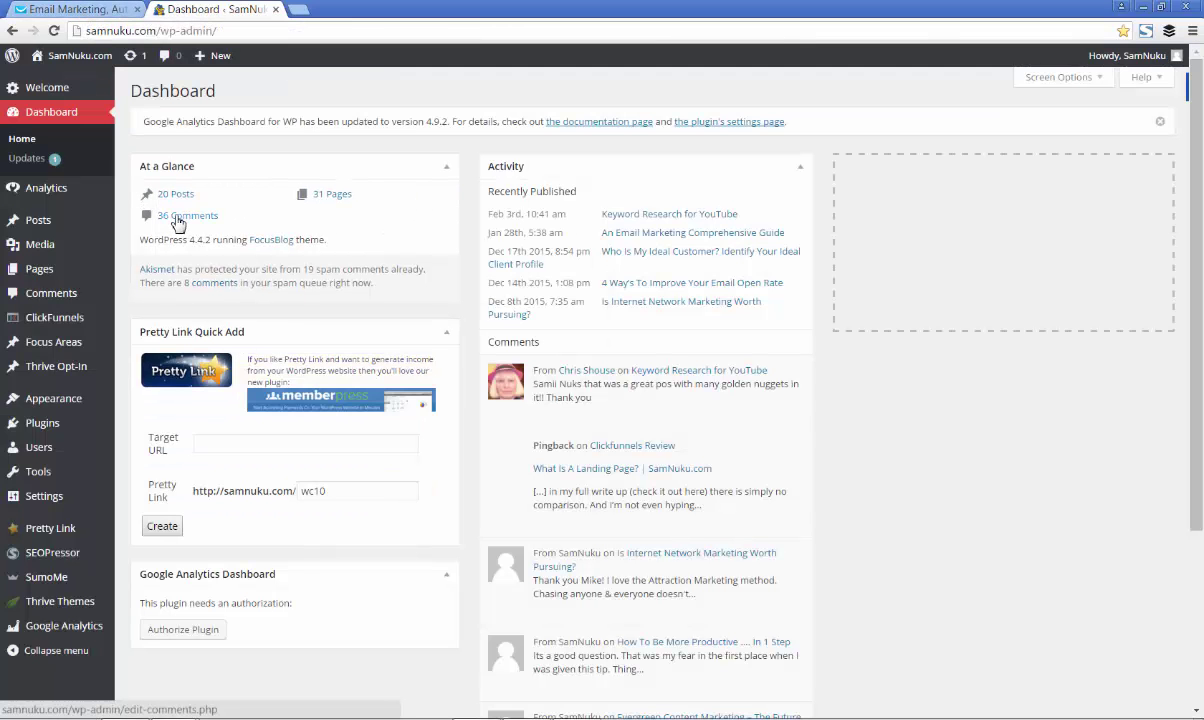
pyautogui.moveTo(70, 228)
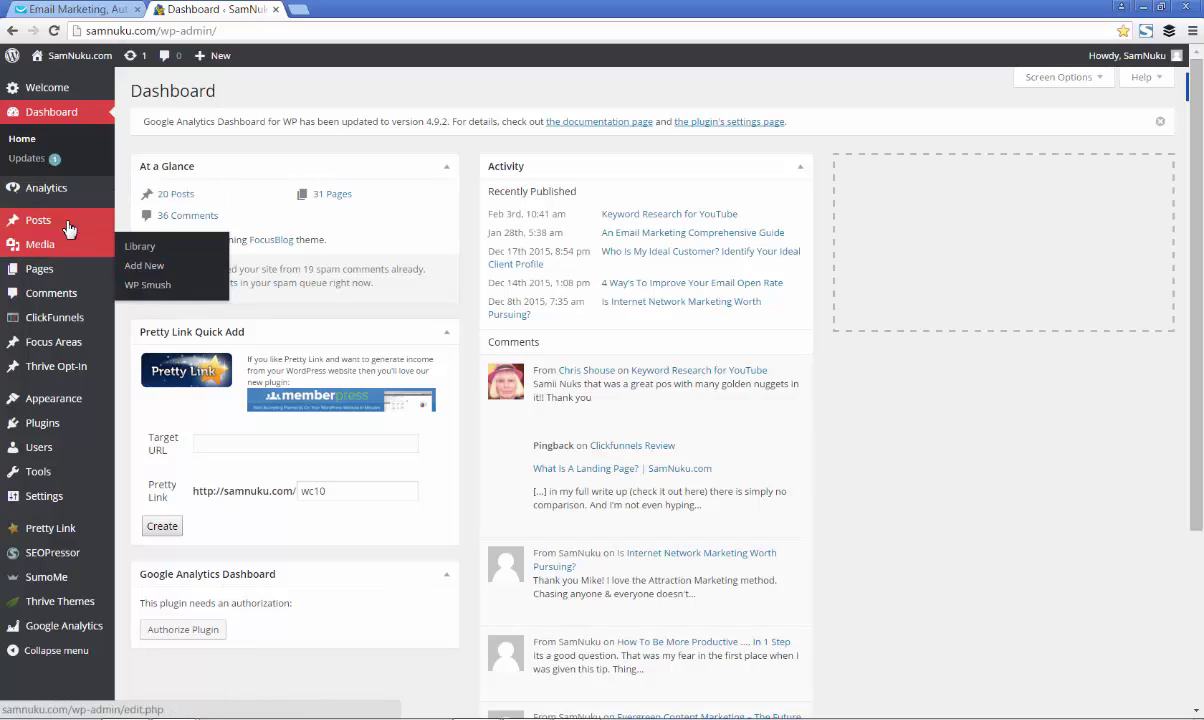
pyautogui.click(153, 247)
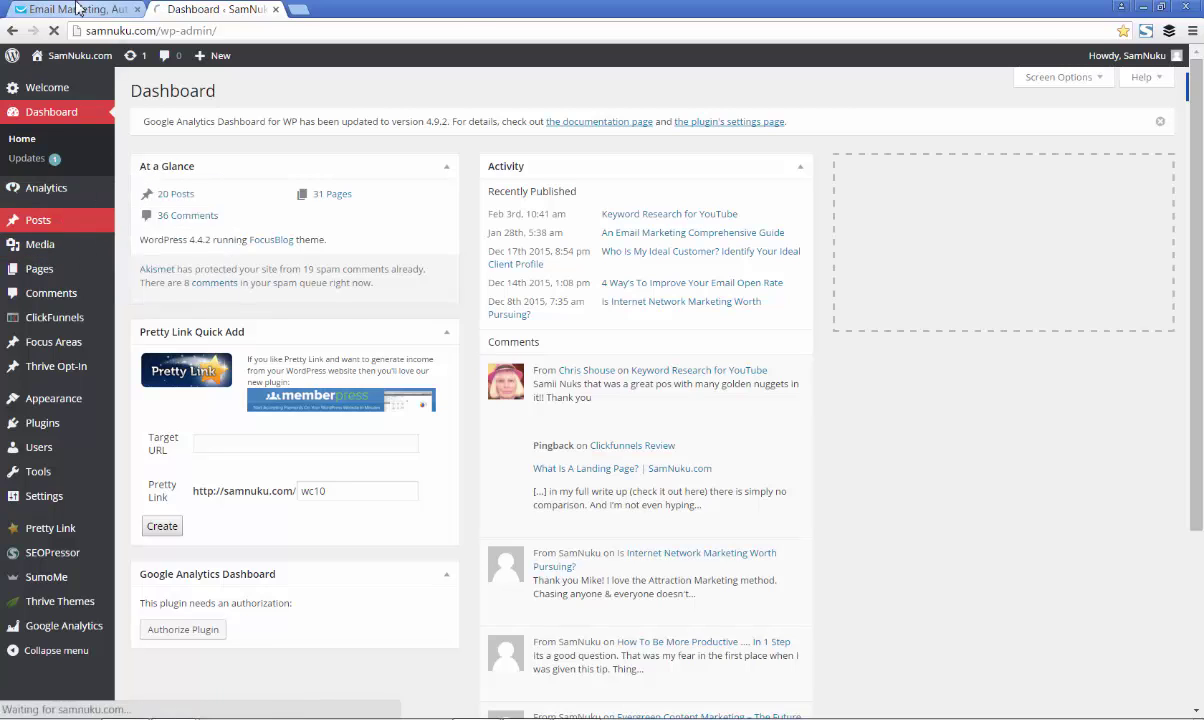
pyautogui.click(75, 9)
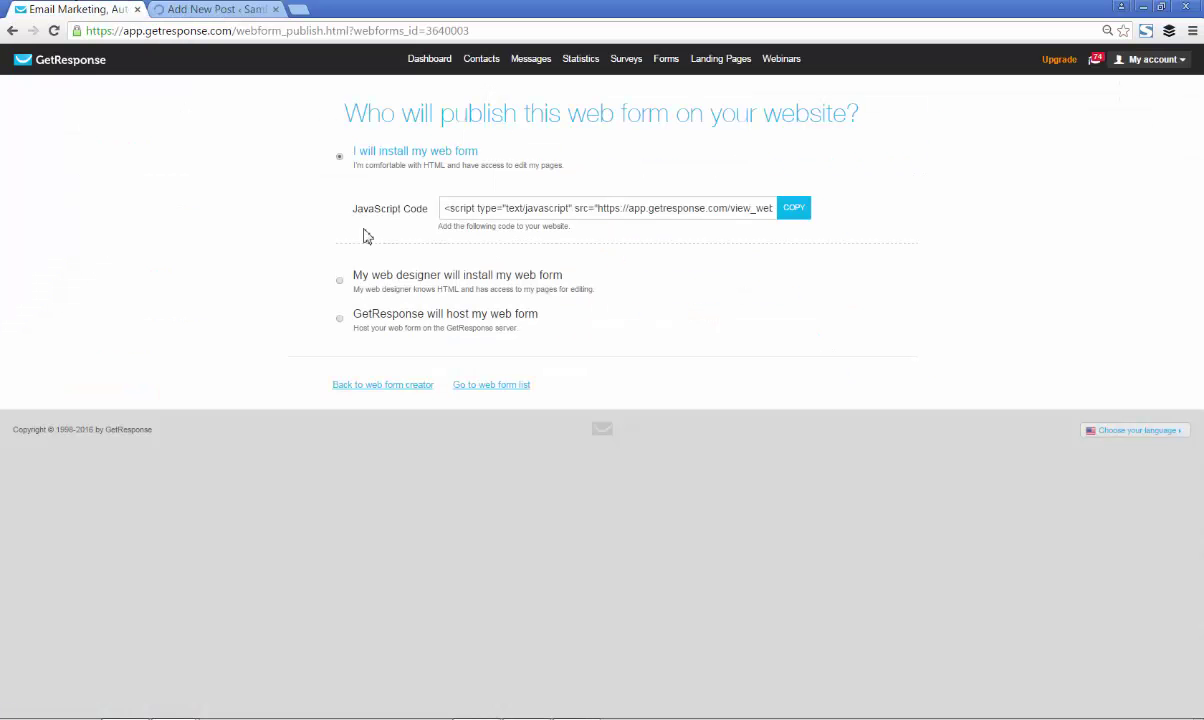
# Step: Copy the published form's JavaScript embed code with the COPY button
pyautogui.click(553, 208)
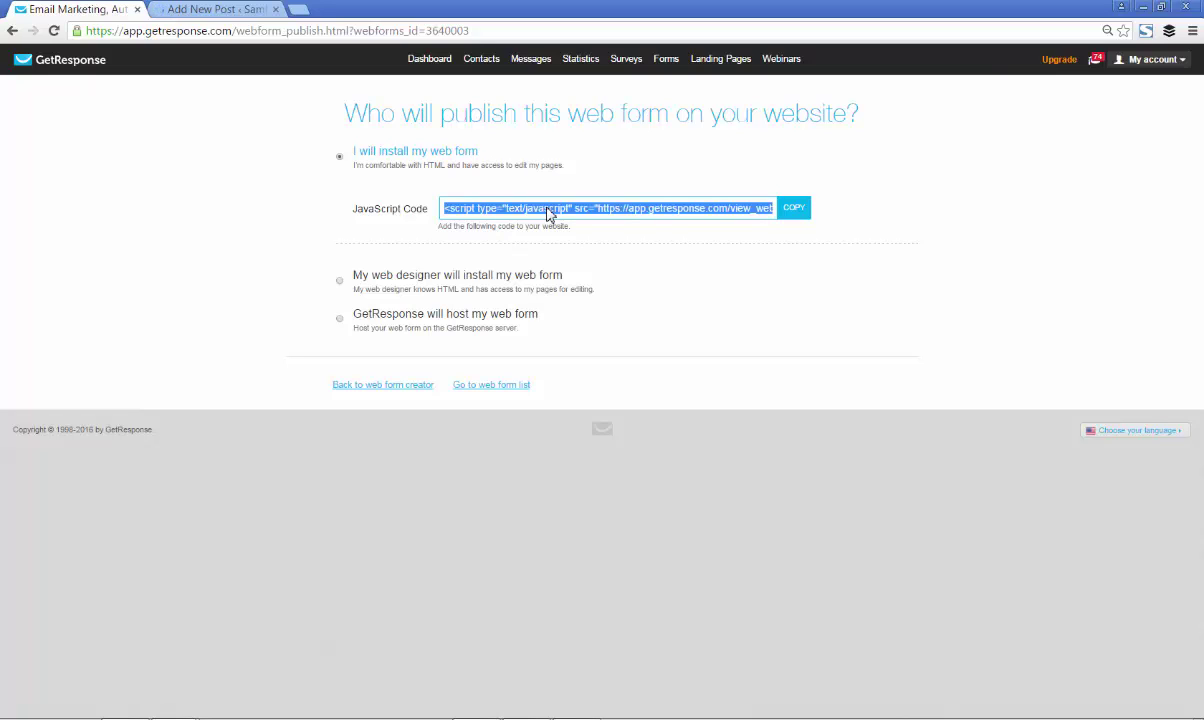
pyautogui.click(322, 190)
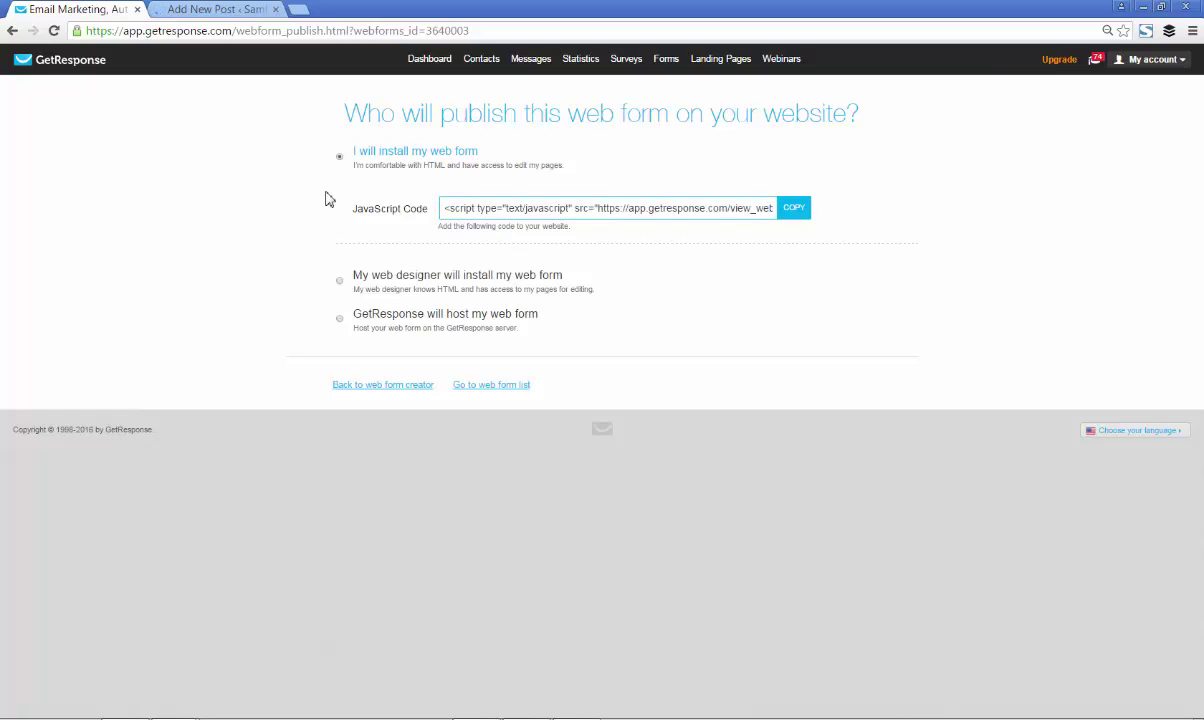
pyautogui.click(794, 209)
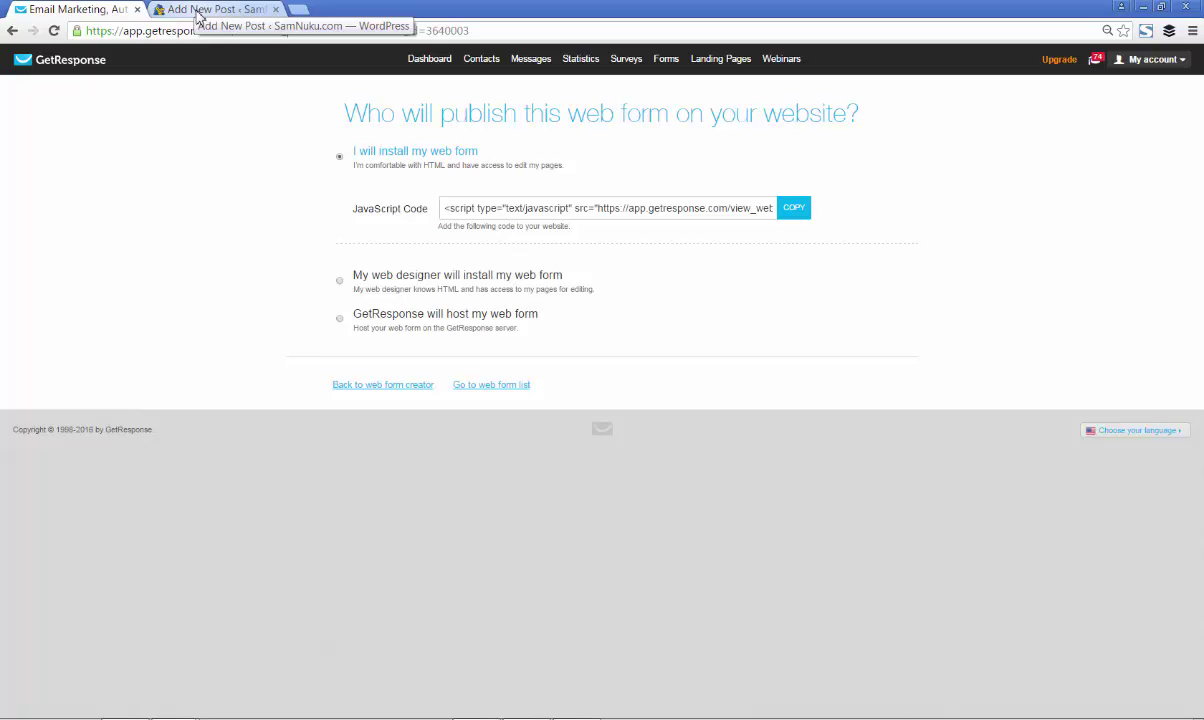
# Step: Write 'content here galore' and 'free pop corn' in the new post, then view it in Text mode
pyautogui.click(199, 14)
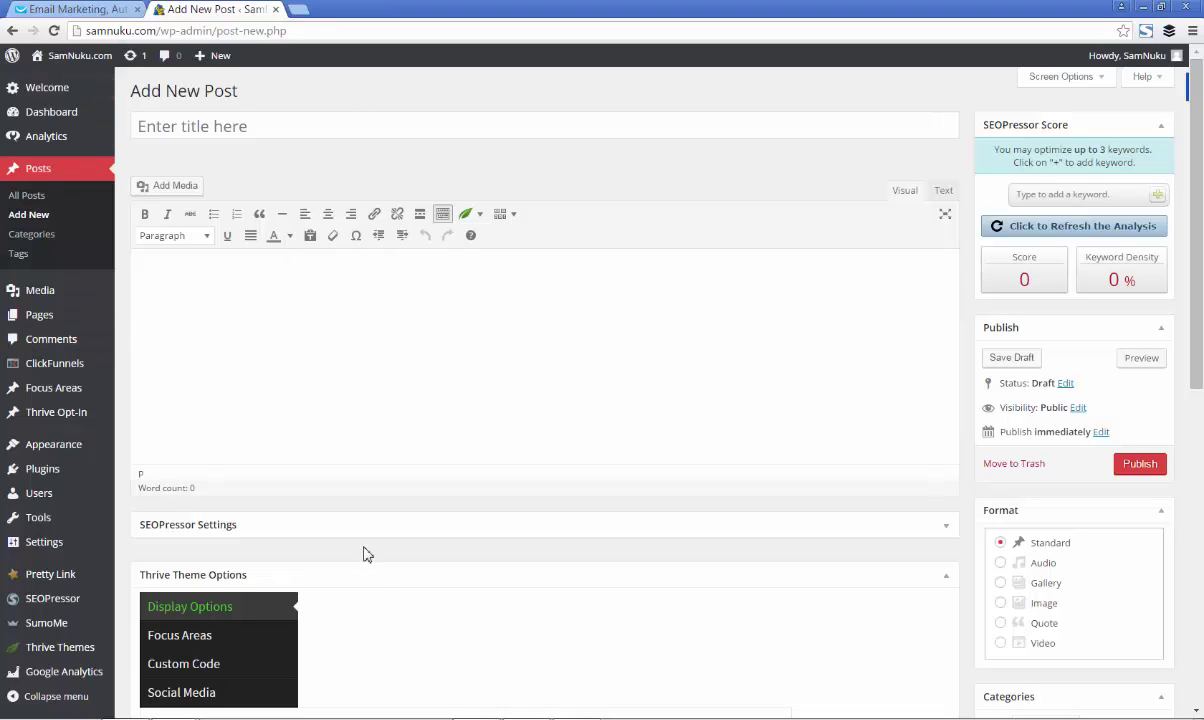
pyautogui.write('Hello Hello')
pyautogui.press('BackSpace')
pyautogui.press('BackSpace')
pyautogui.press('BackSpace')
pyautogui.press('BackSpace')
pyautogui.press('BackSpace')
pyautogui.press('BackSpace')
pyautogui.press('BackSpace')
pyautogui.press('BackSpace')
pyautogui.press('BackSpace')
pyautogui.press('BackSpace')
pyautogui.press('BackSpace')
pyautogui.write('content here galore ')
pyautogui.write('free')
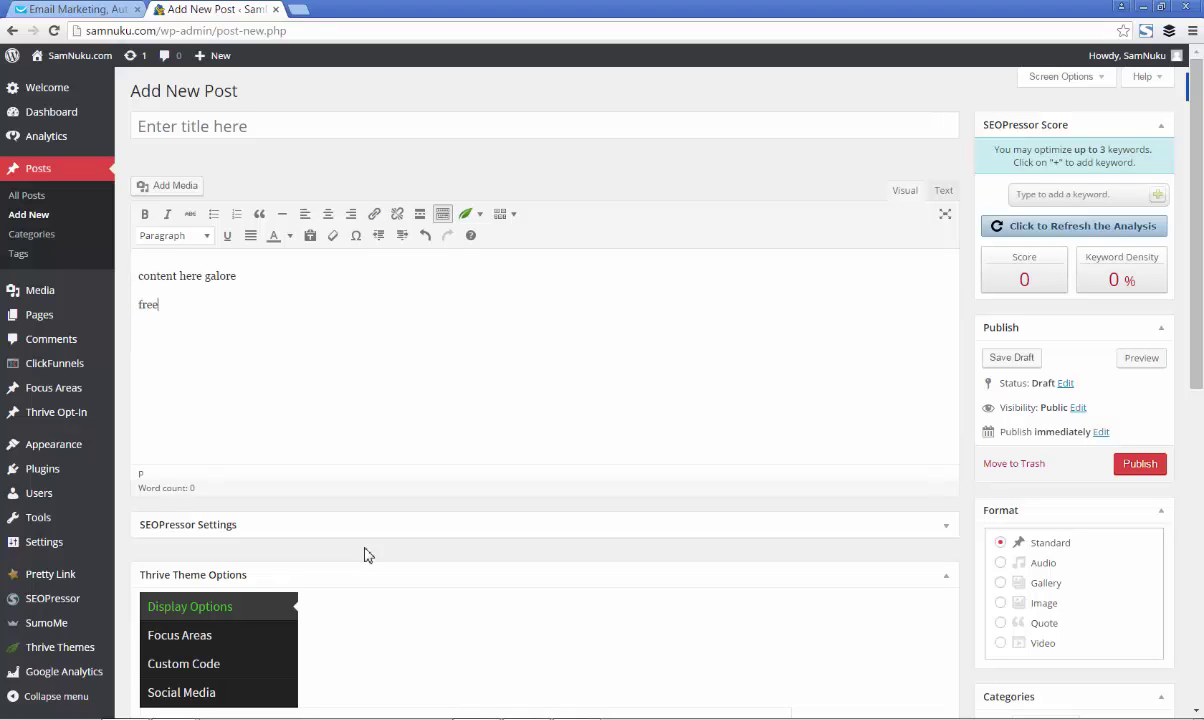
pyautogui.write(' pop corn')
pyautogui.press('Return')
pyautogui.hotkey('ctrl', 'v')
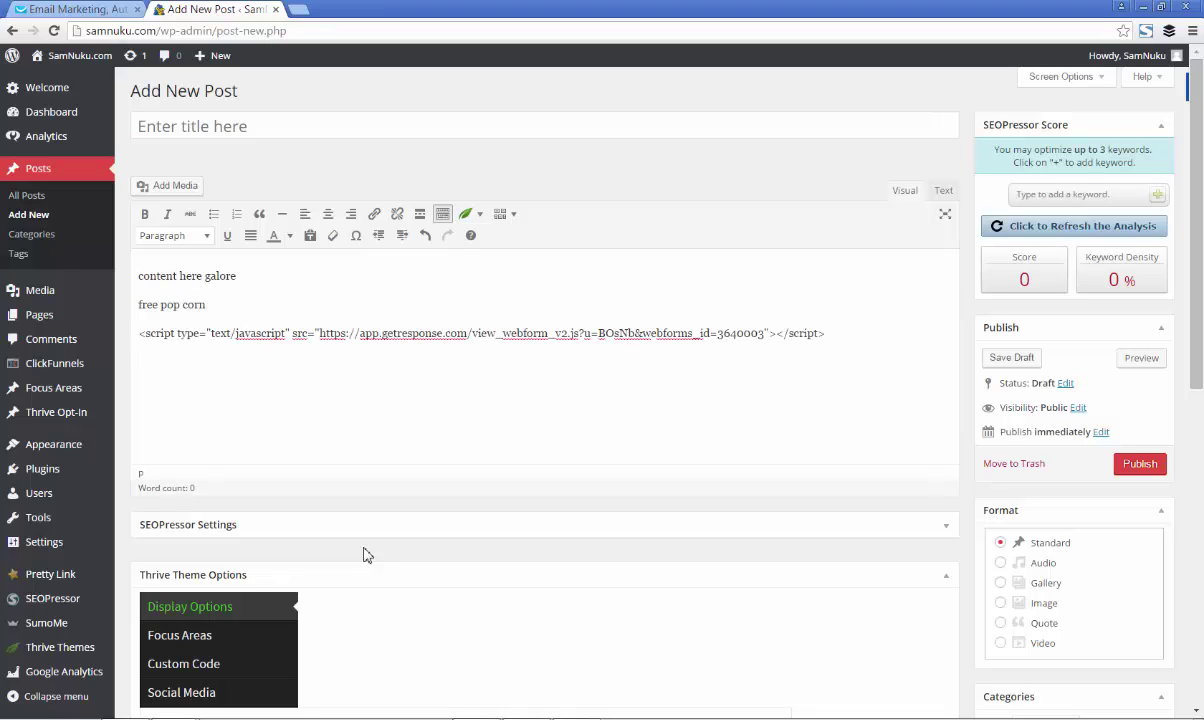
pyautogui.hotkey('ctrl', 'z')
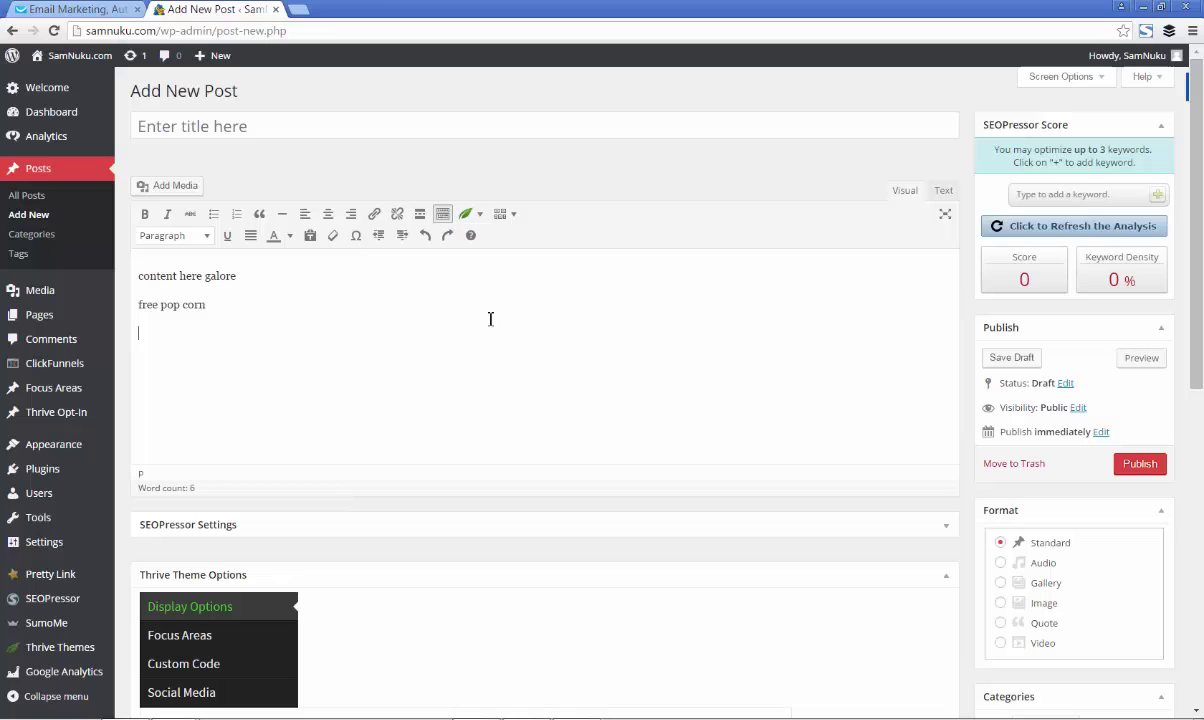
pyautogui.click(944, 192)
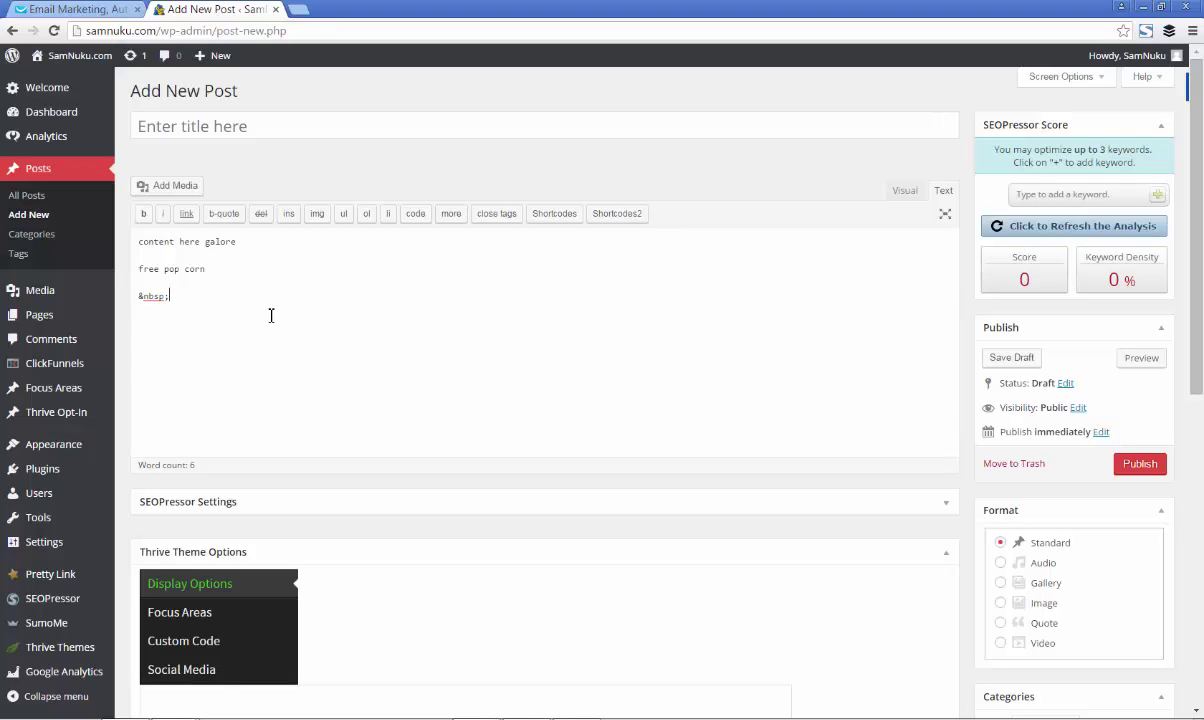
# Step: Replace the leftover &nbsp; with the pasted GetResponse form script after 'free pop corn'
pyautogui.press('BackSpace')
pyautogui.press('BackSpace')
pyautogui.hotkey('ctrl', 'v')
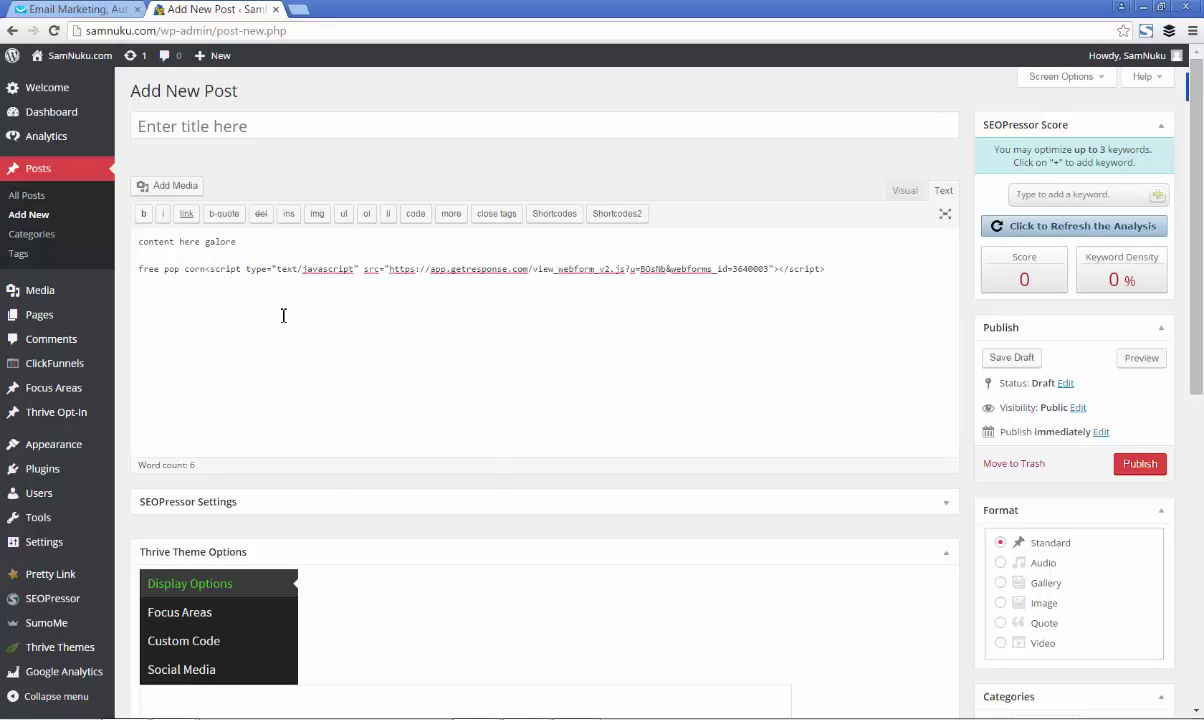
pyautogui.rightClick(281, 315)
pyautogui.click(770, 269)
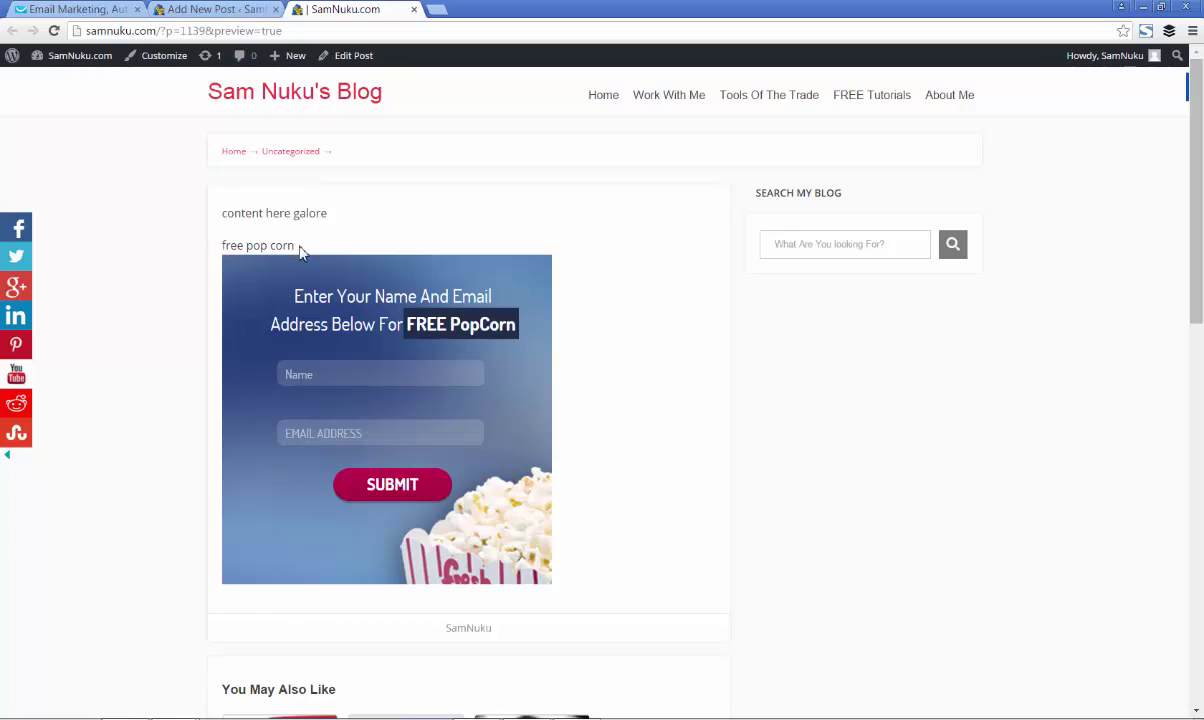
# Step: Check the post in Visual and Text views and its preview, then go back to GetResponse
pyautogui.click(210, 9)
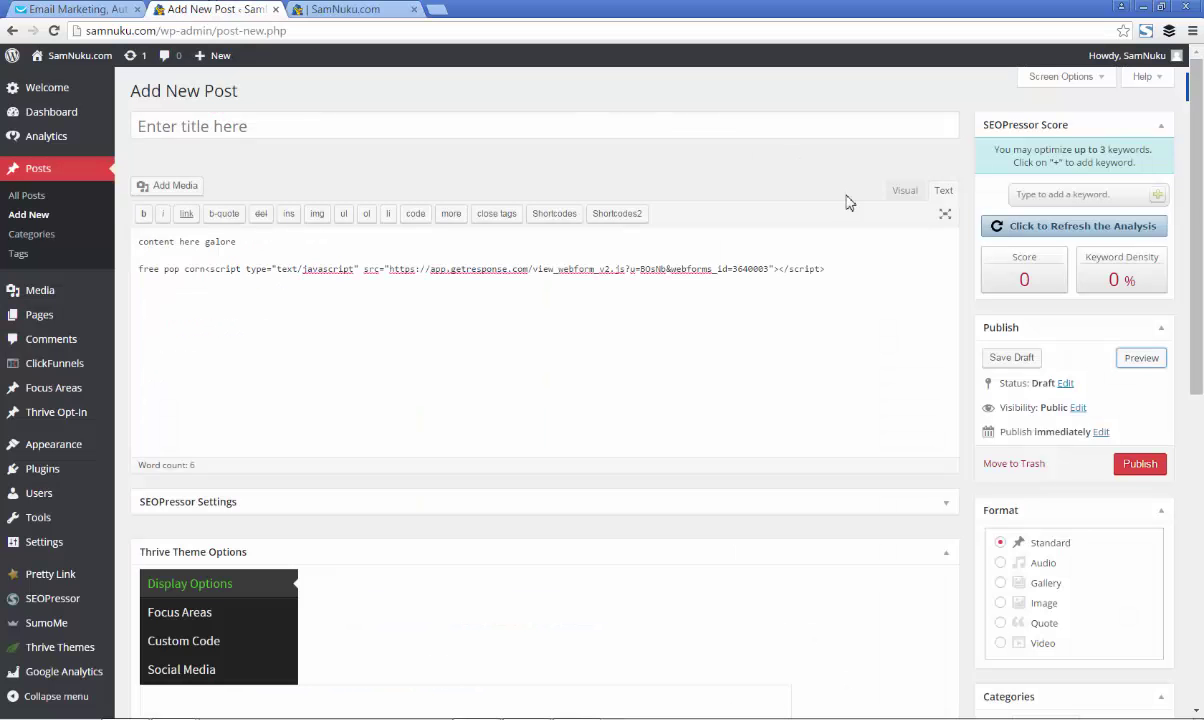
pyautogui.click(903, 192)
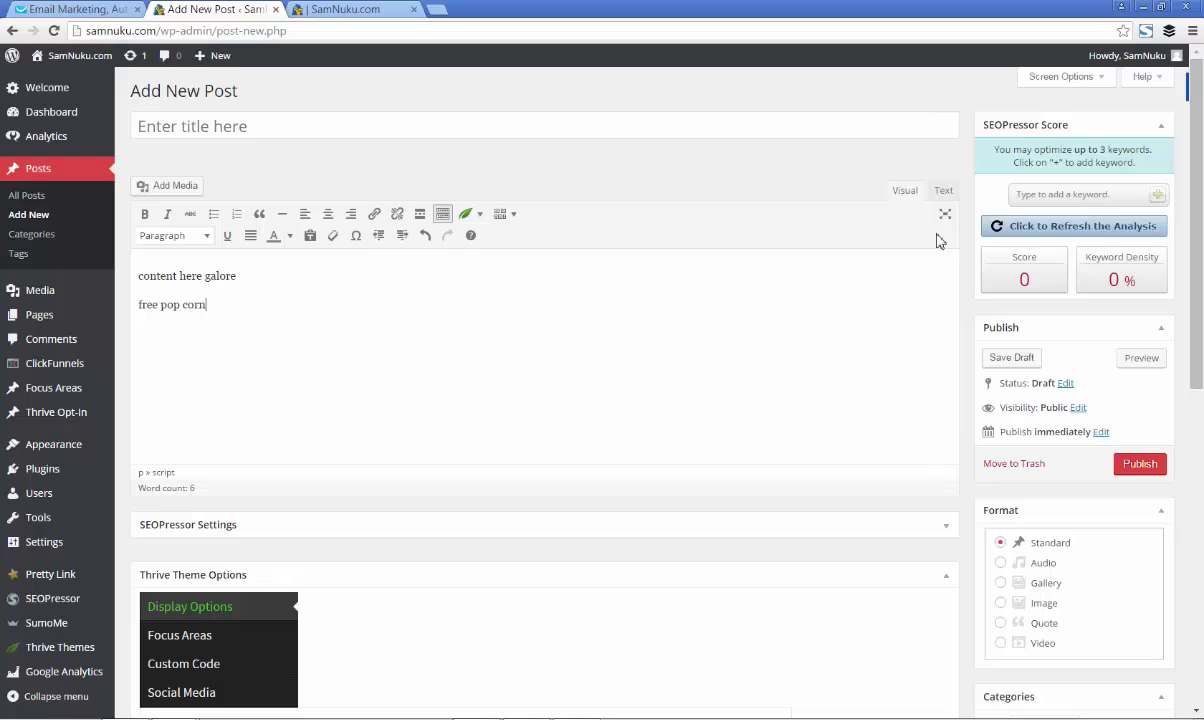
pyautogui.click(944, 192)
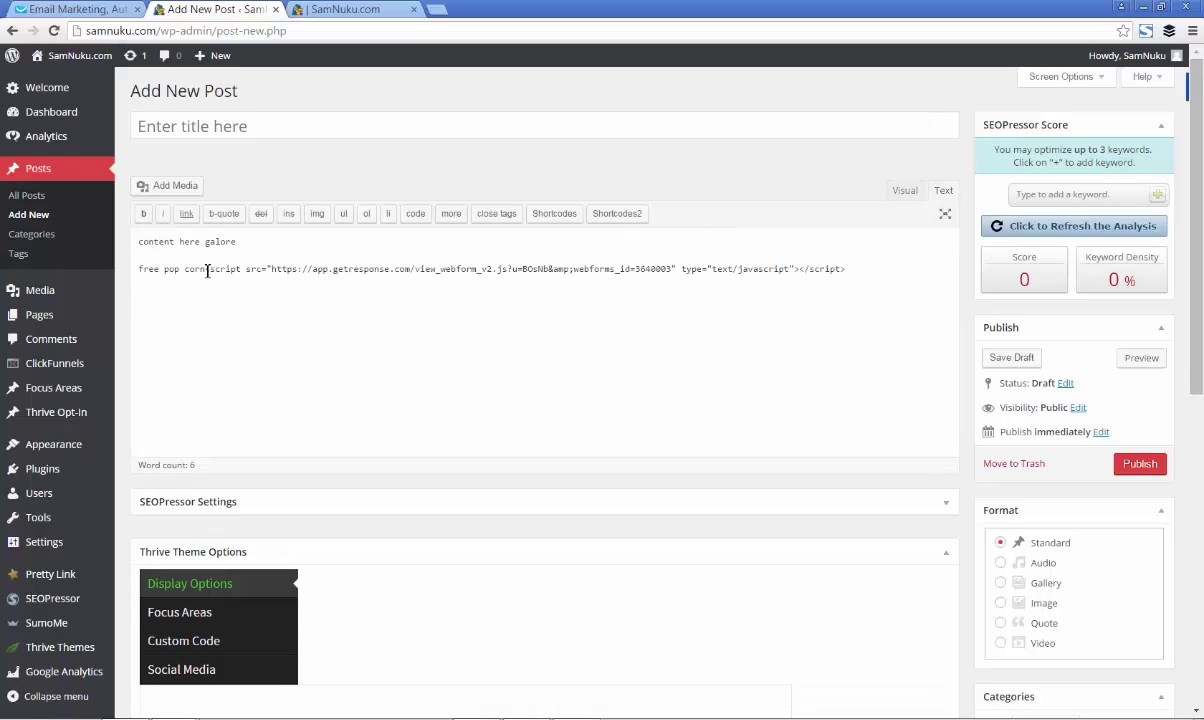
pyautogui.click(334, 9)
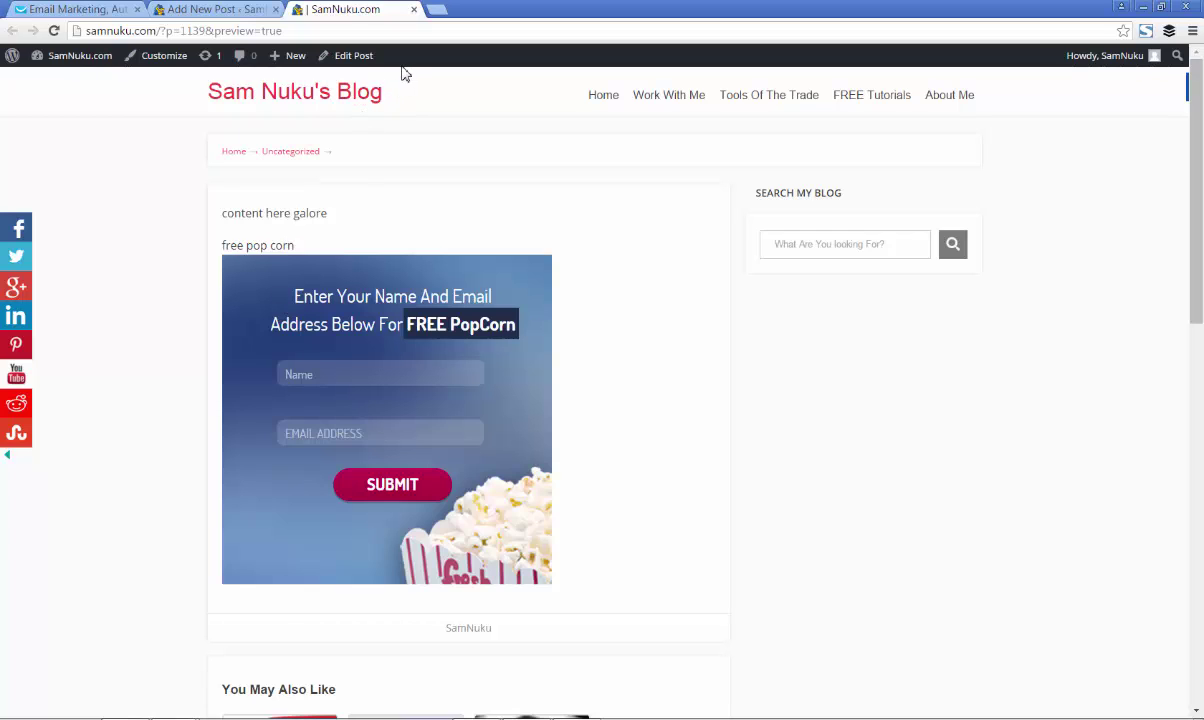
pyautogui.click(83, 9)
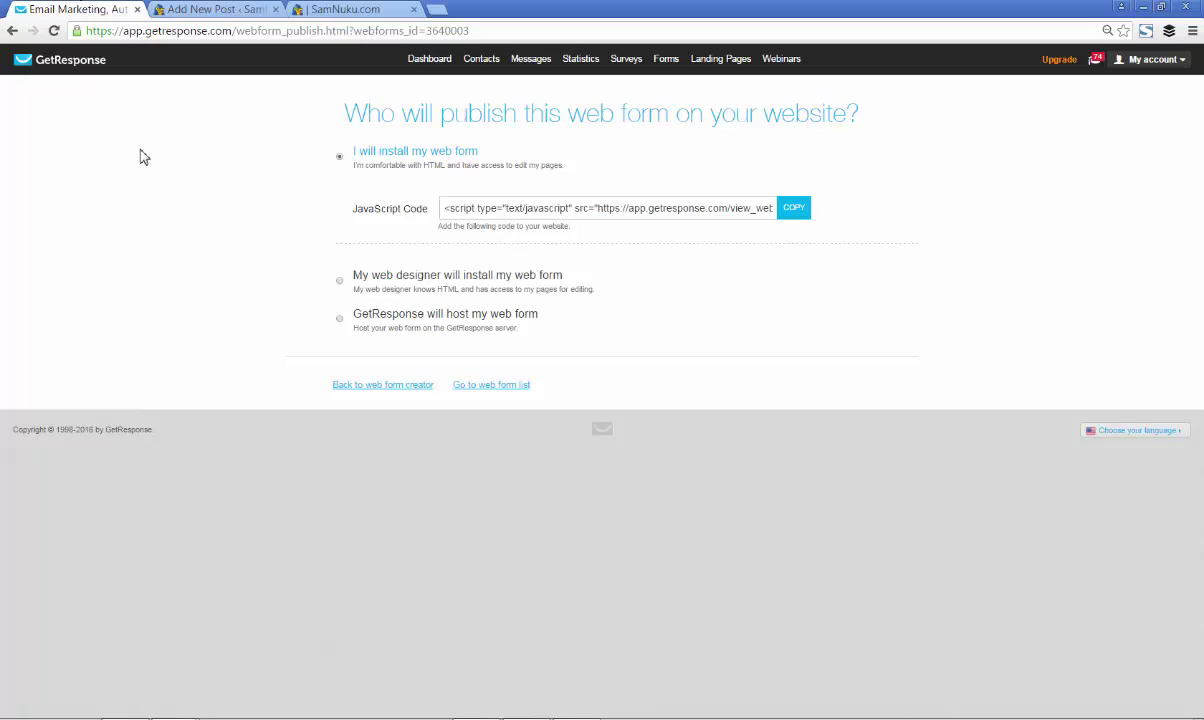